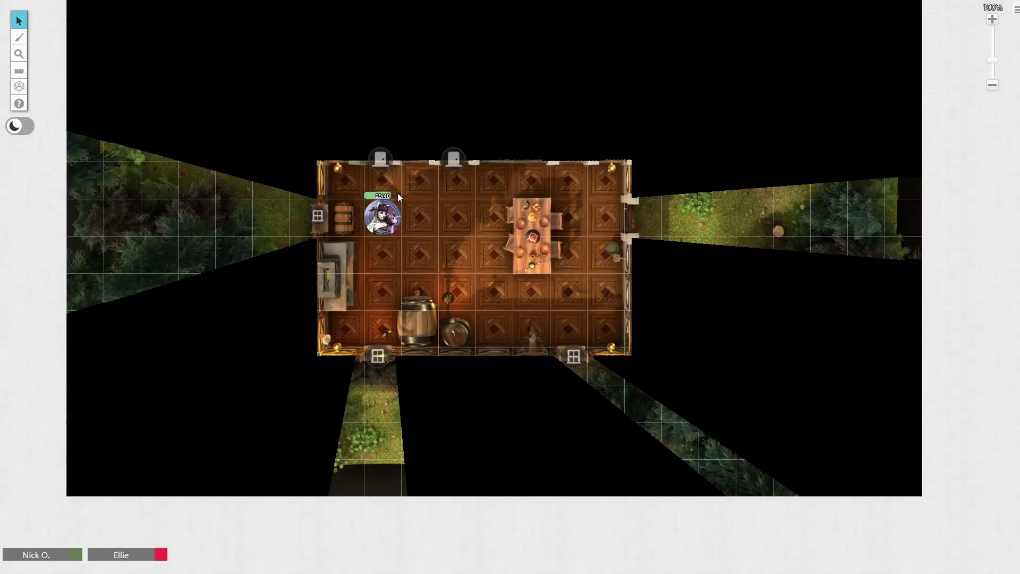
Try to move the player token out through the window in the west wall, and return it to the room
left_click(388, 223)
left_click_drag(391, 227, 228, 209)
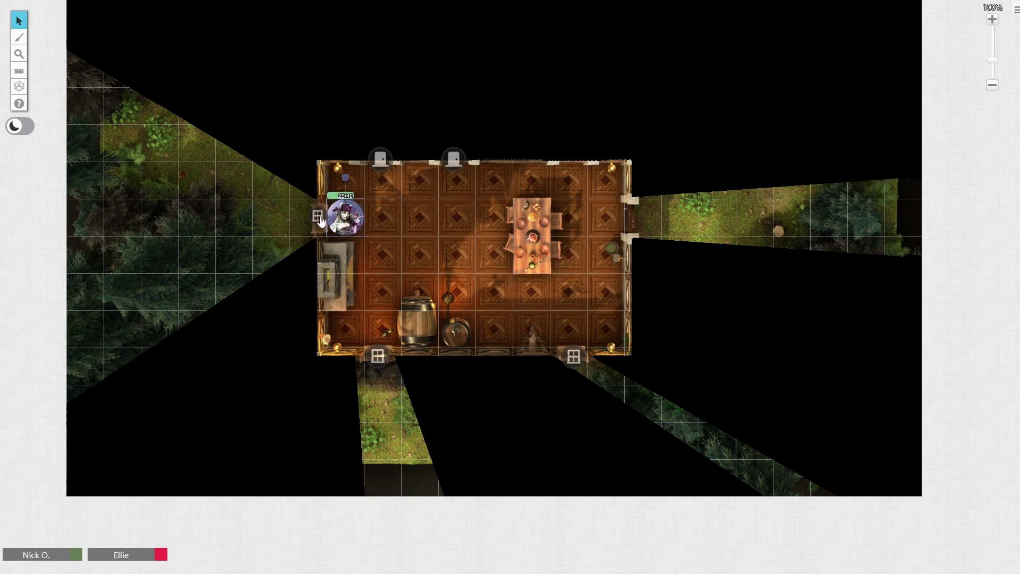
left_click_drag(338, 225, 406, 234)
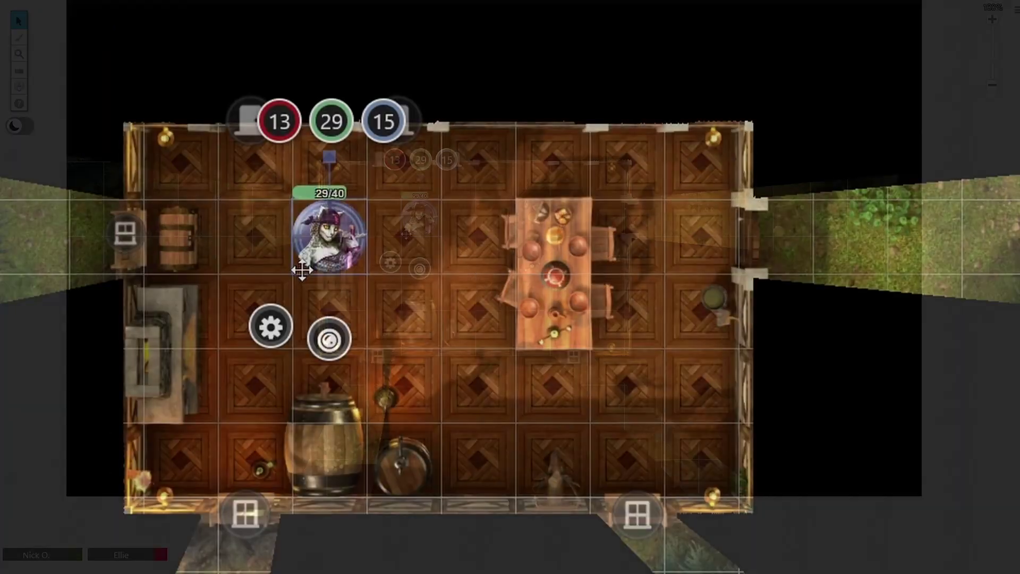
Deselect the token, open the door to the northwest room and try the door beside it
left_click(223, 198)
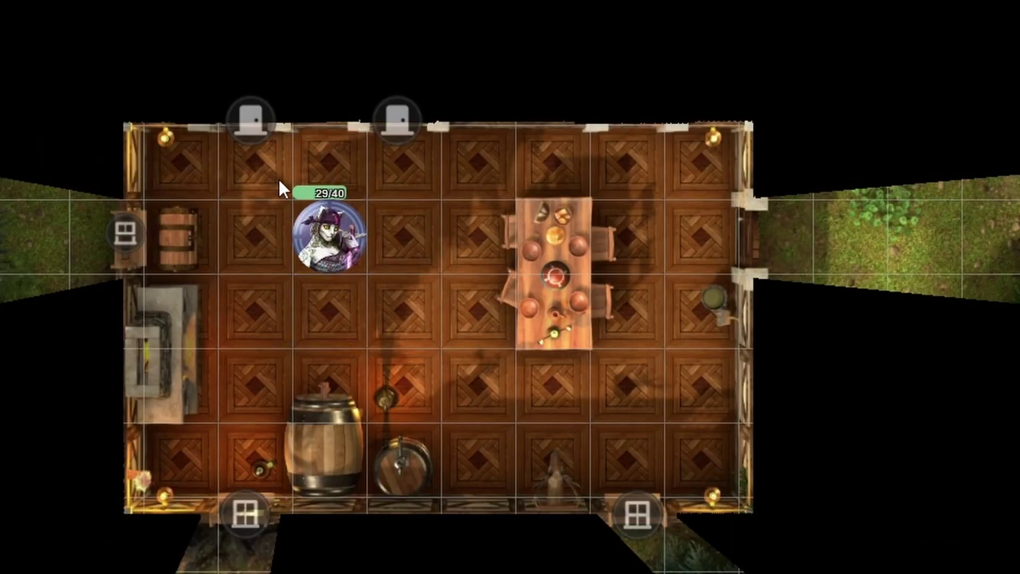
left_click(260, 139)
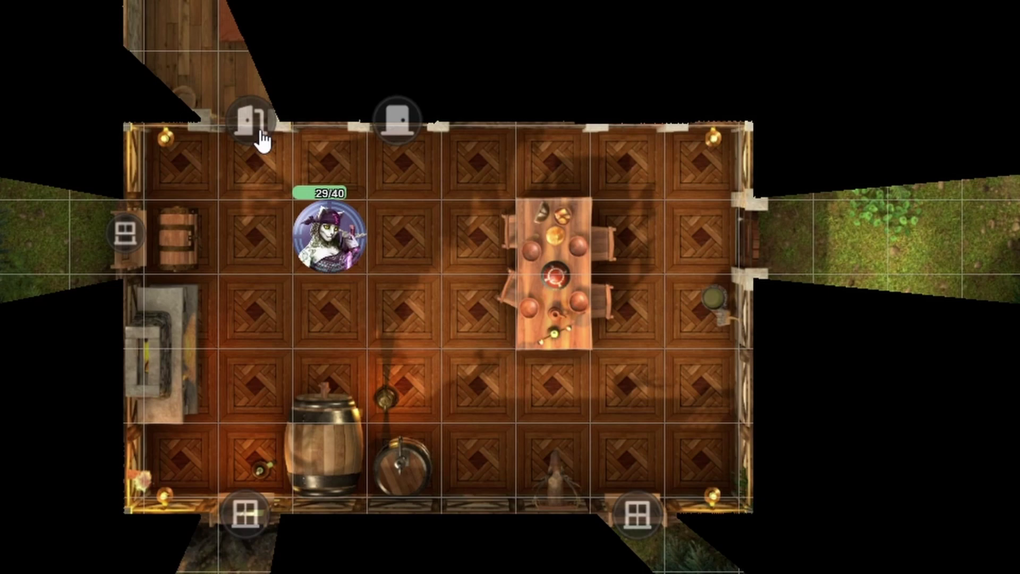
right_click(399, 137)
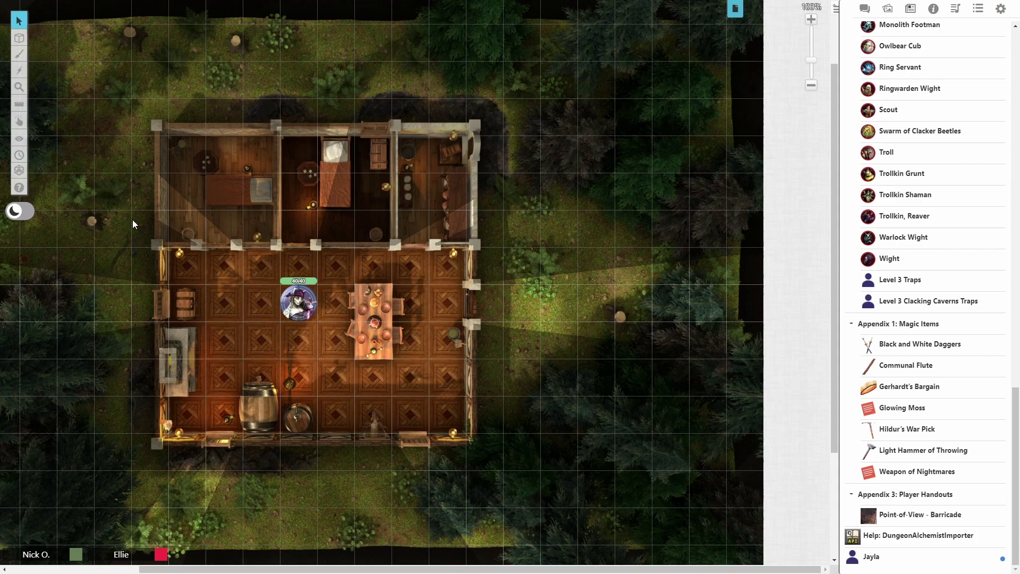
Switch to the Dynamic Lighting layer and place windows over both openings in the building's south wall
key("ctrl+l")
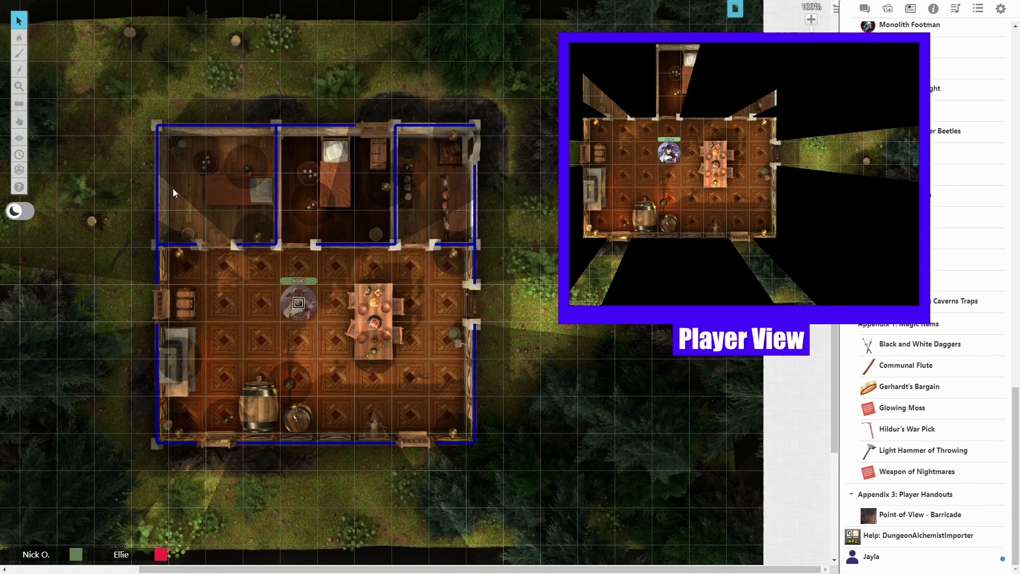
mouse_move(21, 41)
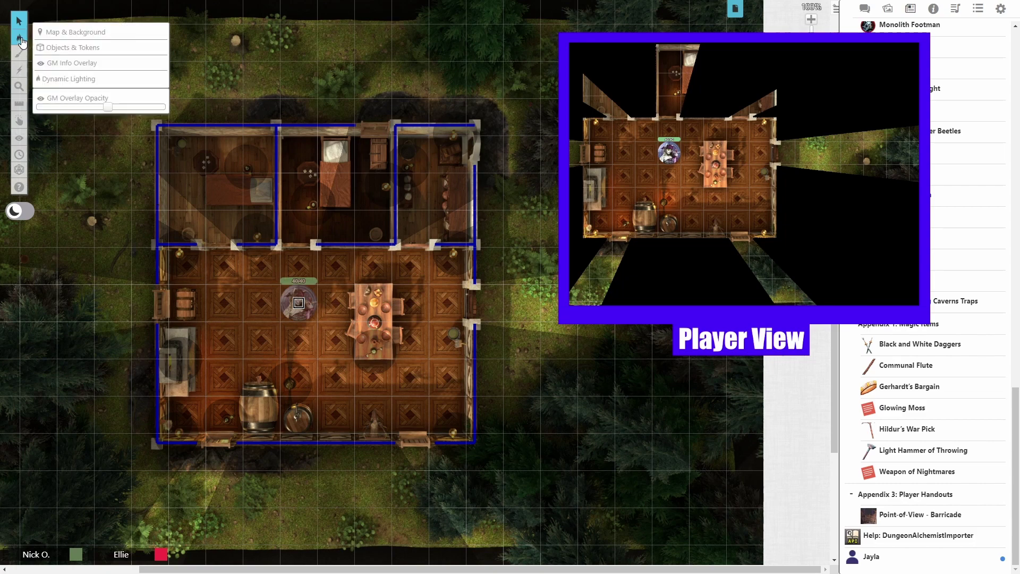
left_click(55, 88)
mouse_move(19, 122)
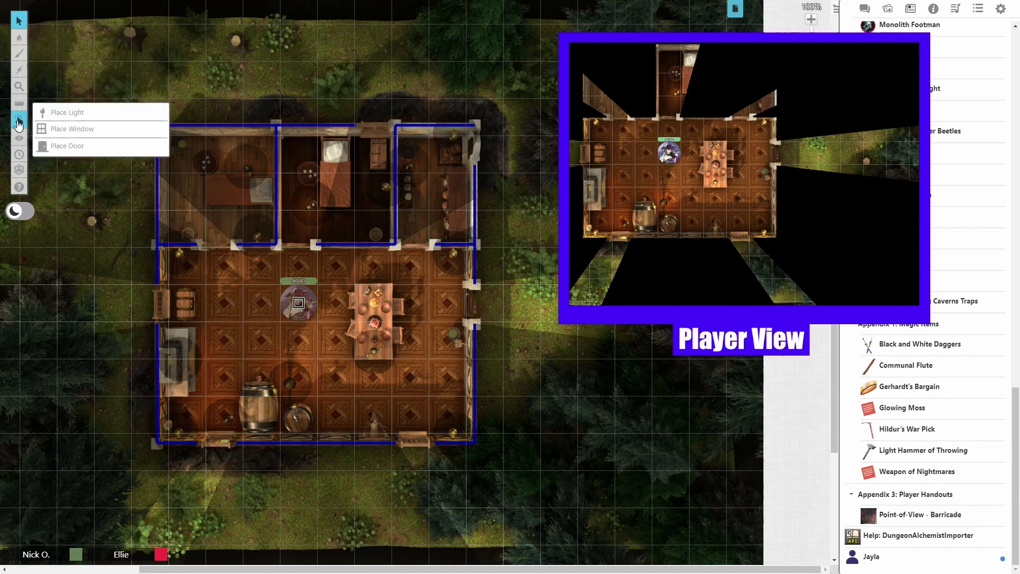
left_click(74, 132)
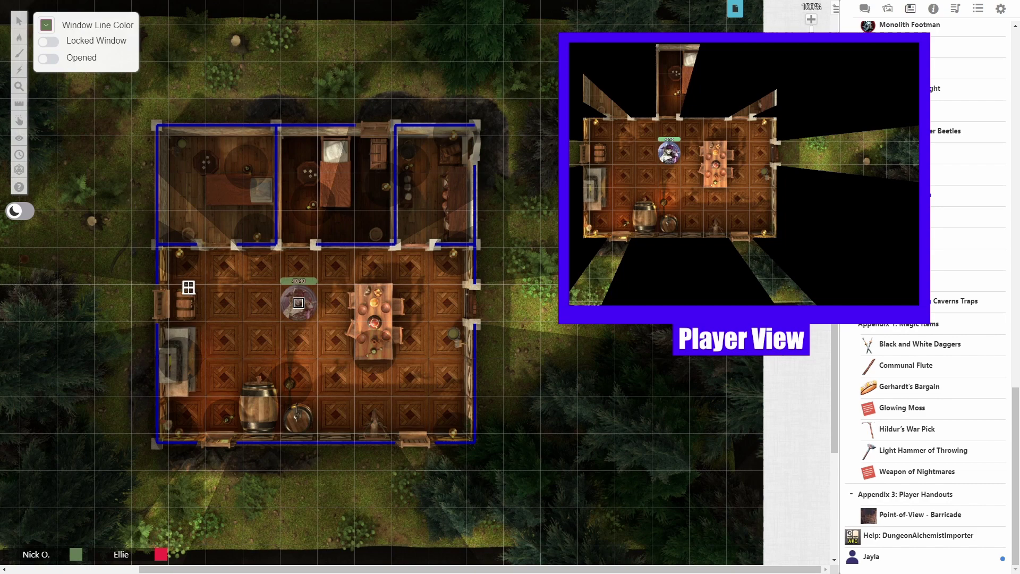
left_click(216, 441)
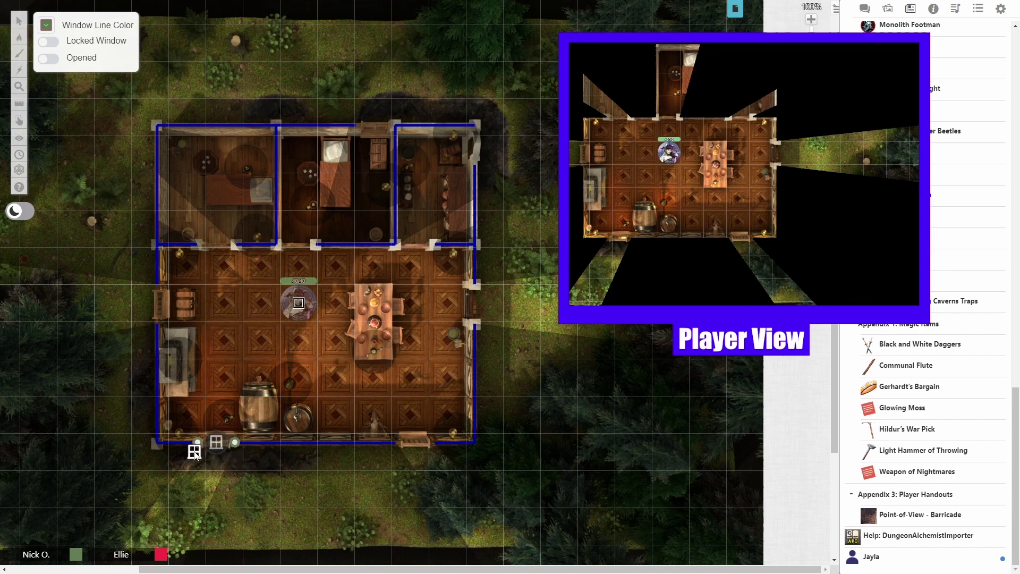
left_click(417, 444)
Place a window at the opening in the west wall and rotate it vertically to line up with the wall
left_click(156, 303)
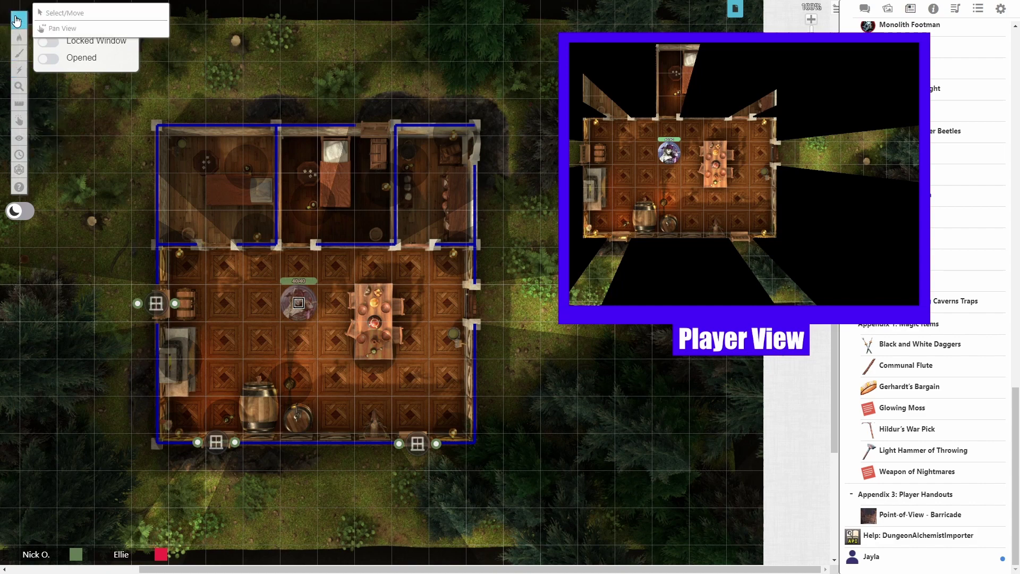
left_click(19, 23)
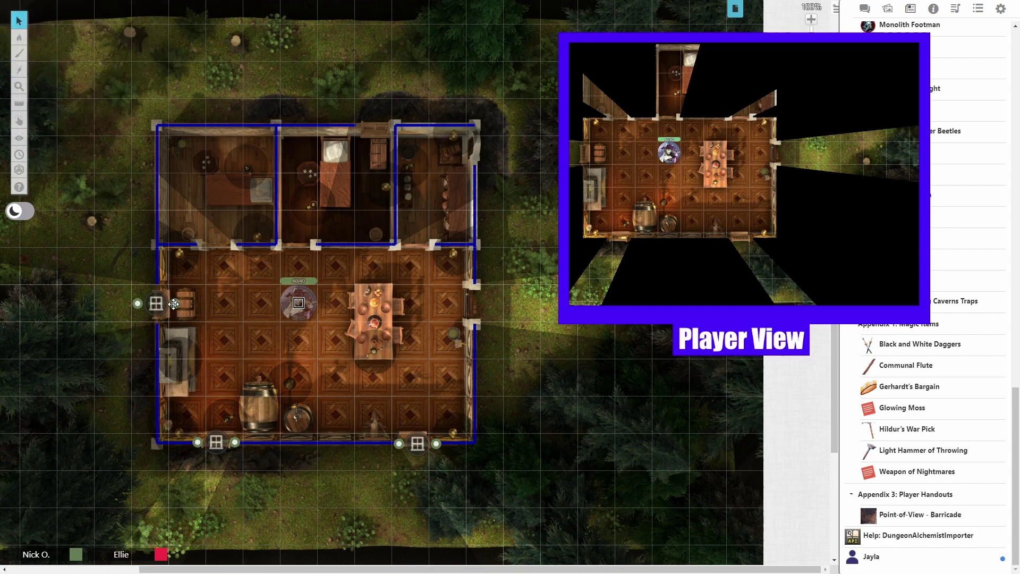
left_click_drag(174, 303, 157, 321)
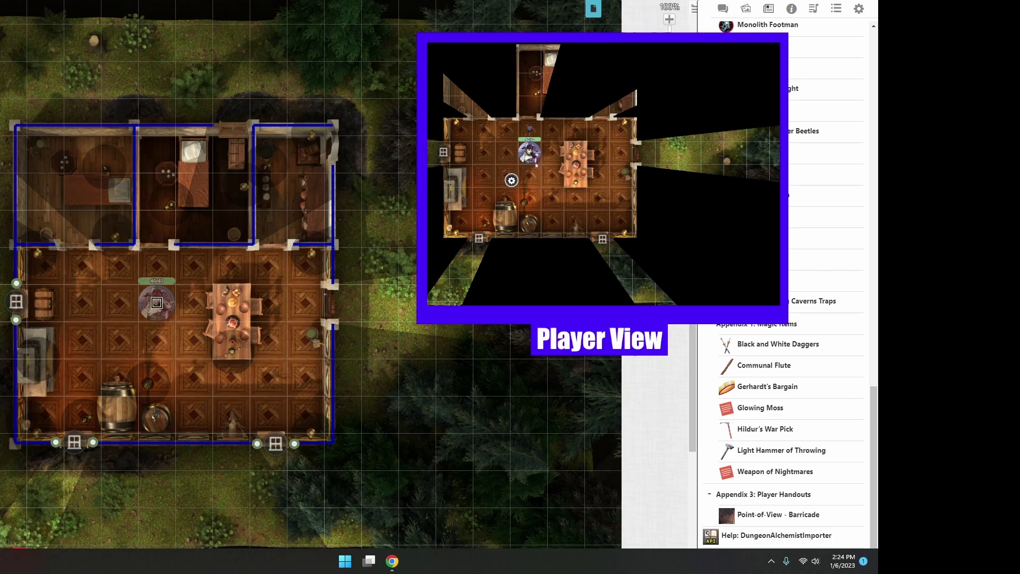
In the player view, bring the token to the southeast window and try to move it outside through the window
left_click_drag(536, 165, 560, 266)
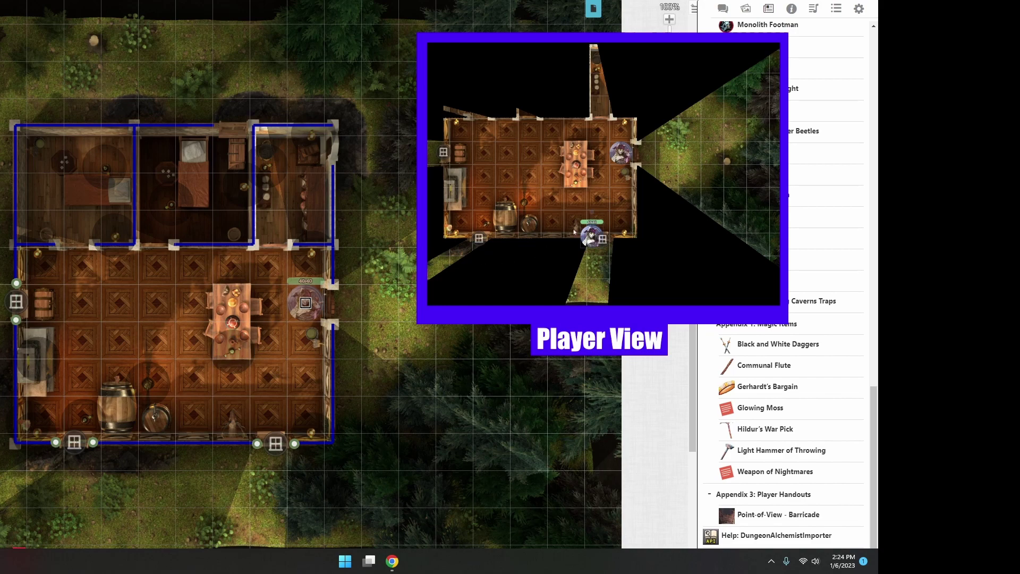
mouse_move(591, 236)
left_mouse_down()
mouse_move(580, 228)
mouse_move(596, 241)
mouse_move(598, 221)
left_mouse_up()
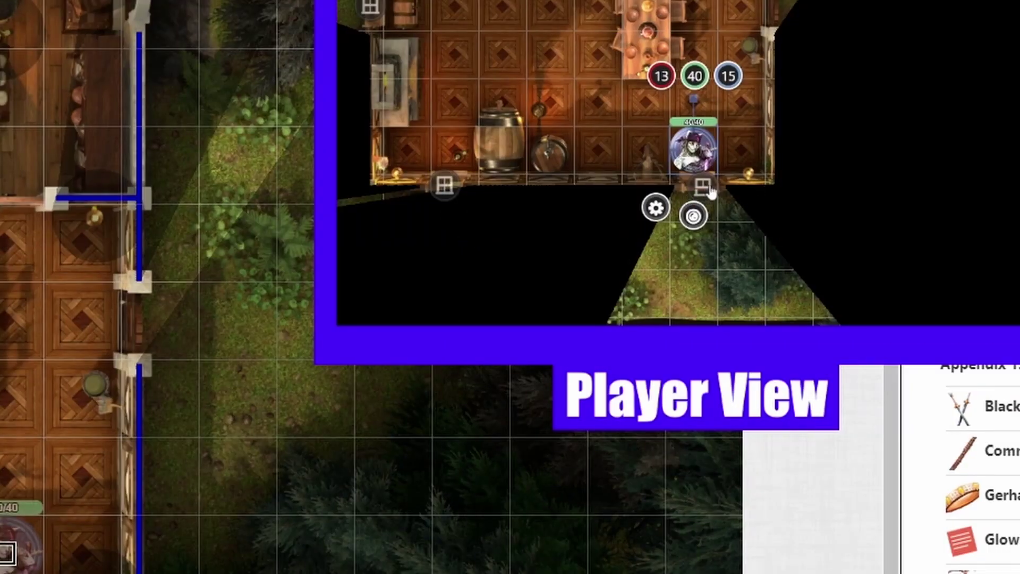
left_click_drag(701, 154, 702, 246)
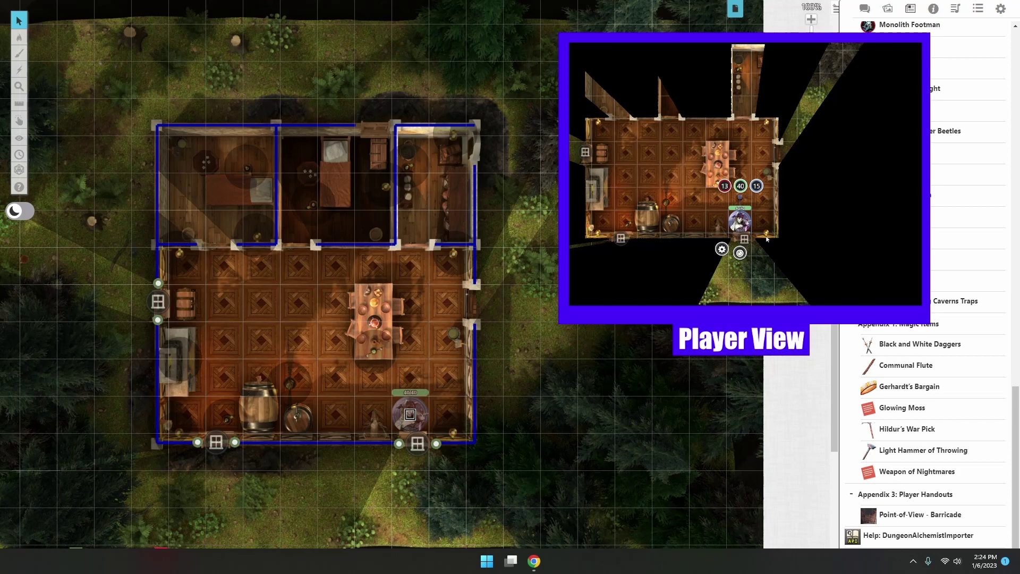
Lock the west wall window and try it in the player view with the token beside it
left_click(160, 301)
left_click(183, 276)
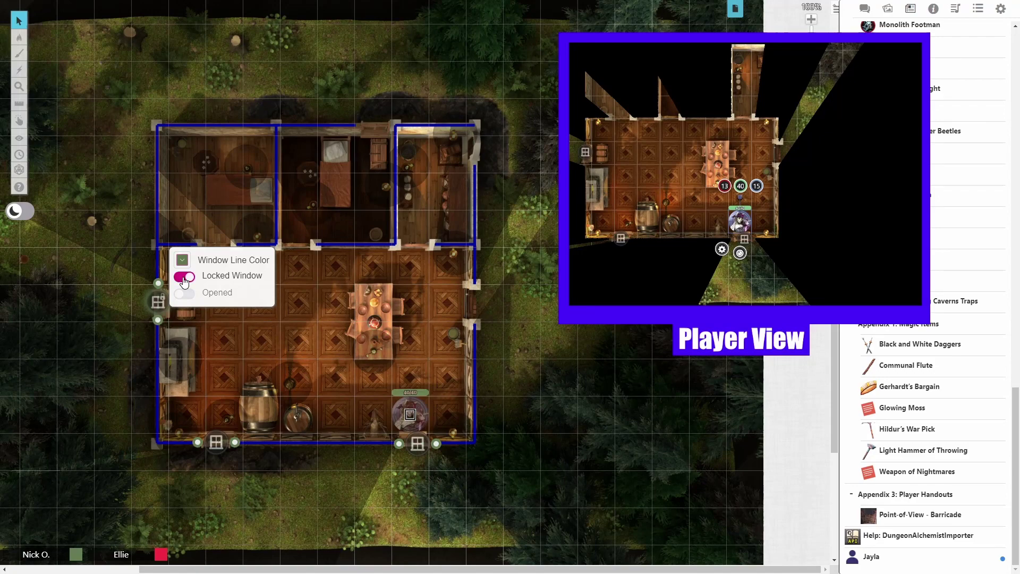
left_click(140, 298)
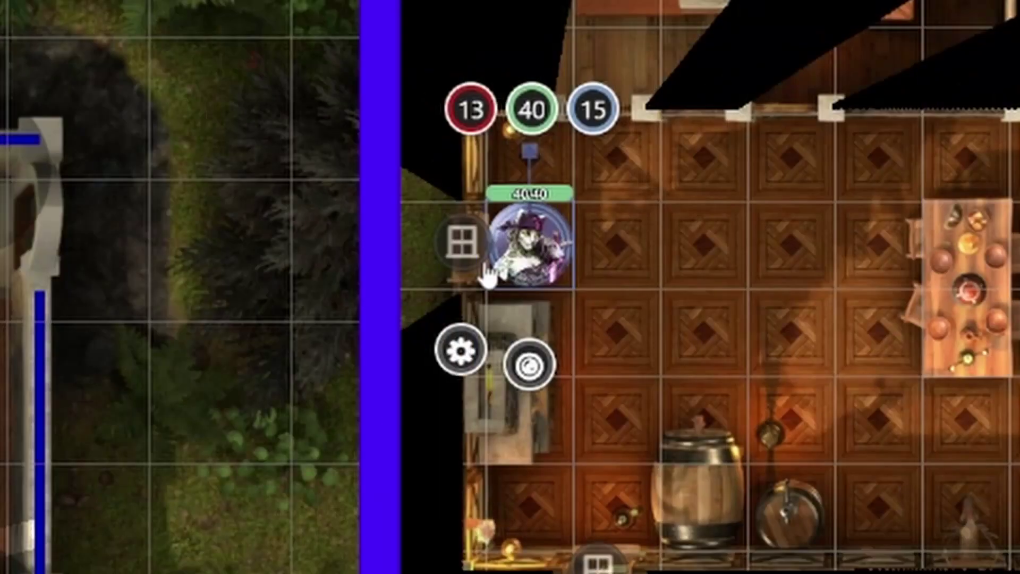
left_click(485, 265)
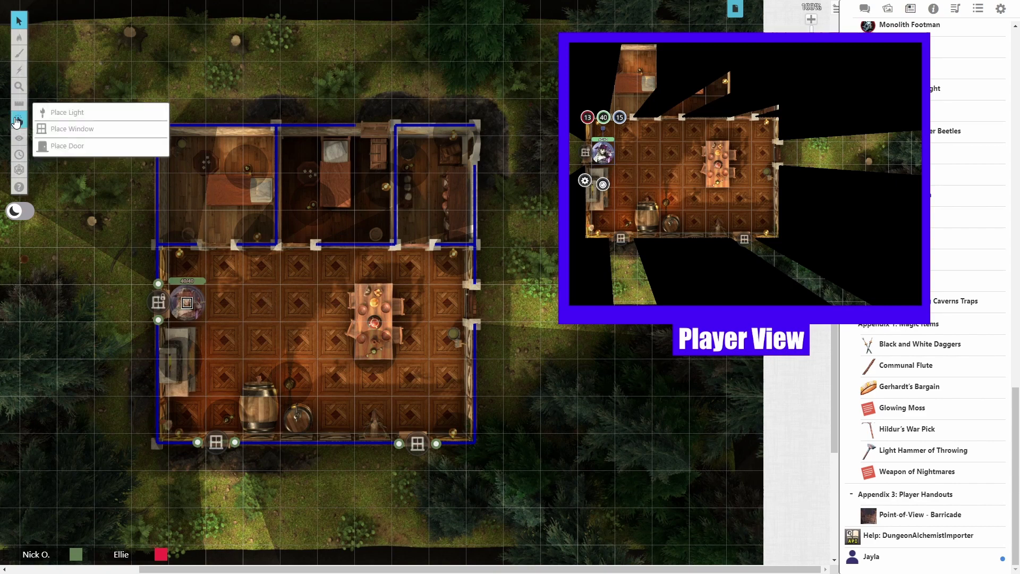
Place an unlocked door in the doorway between the main hall and the northwest room
mouse_move(17, 120)
left_click(76, 148)
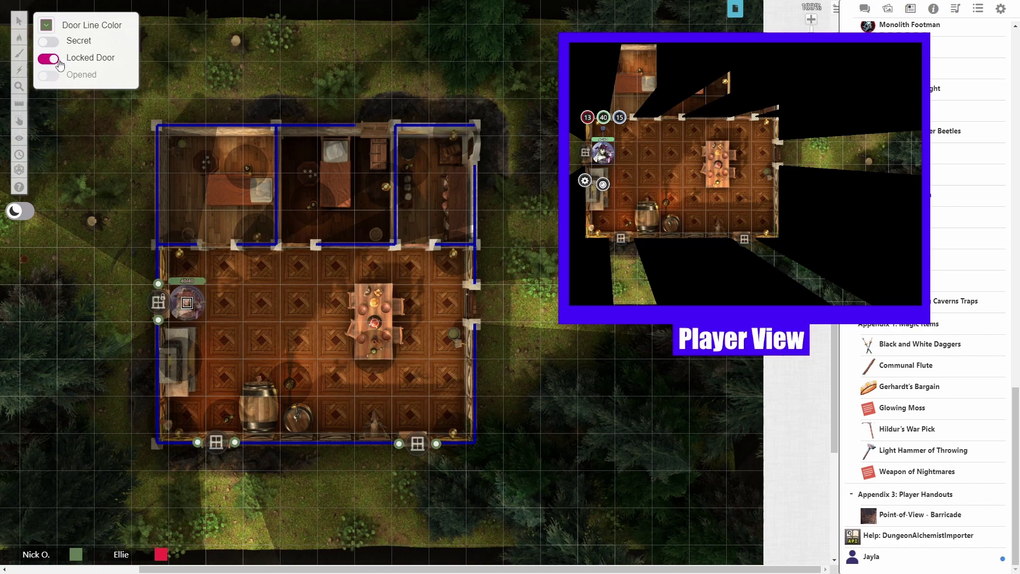
left_click(50, 58)
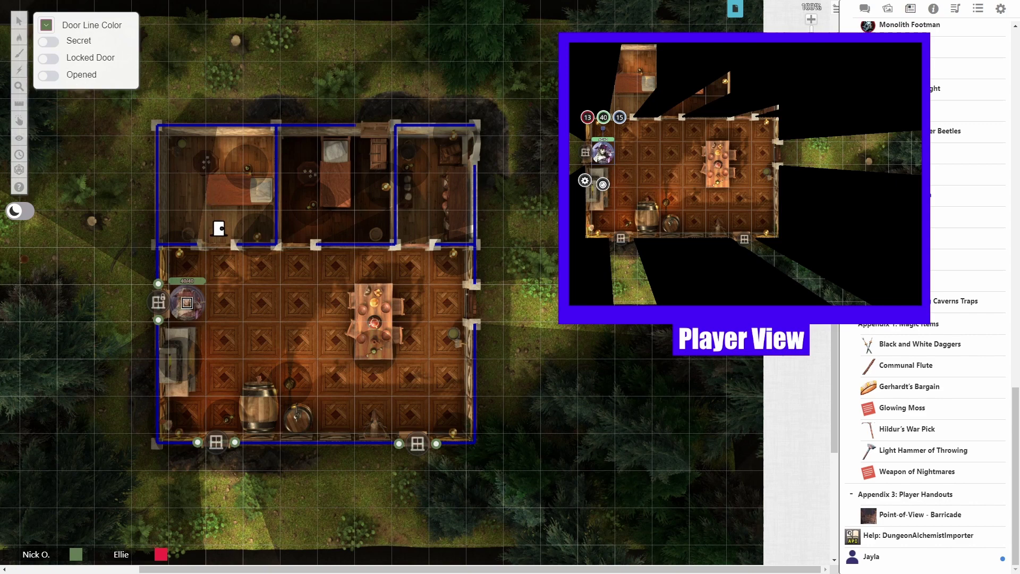
left_click(217, 240)
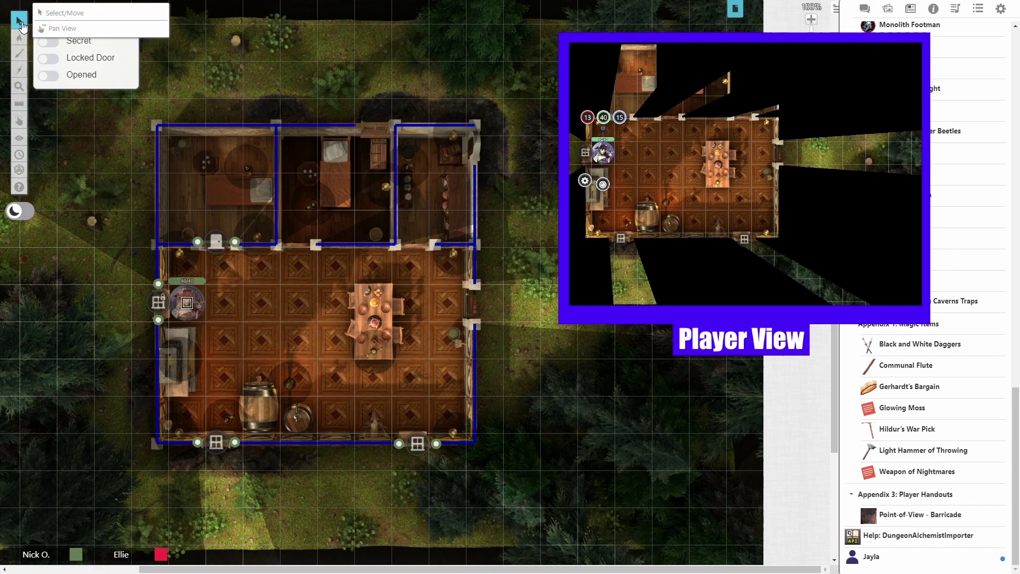
Align the northwest room's door with the wall line and stretch it across the whole doorway
left_click(19, 21)
left_click(216, 246)
left_click_drag(219, 250, 220, 251)
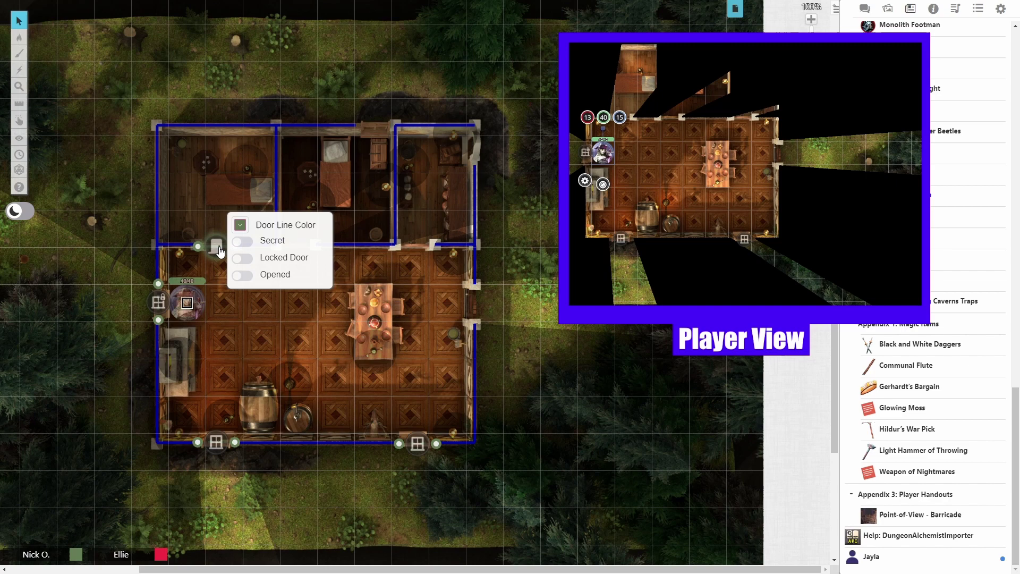
left_click(221, 271)
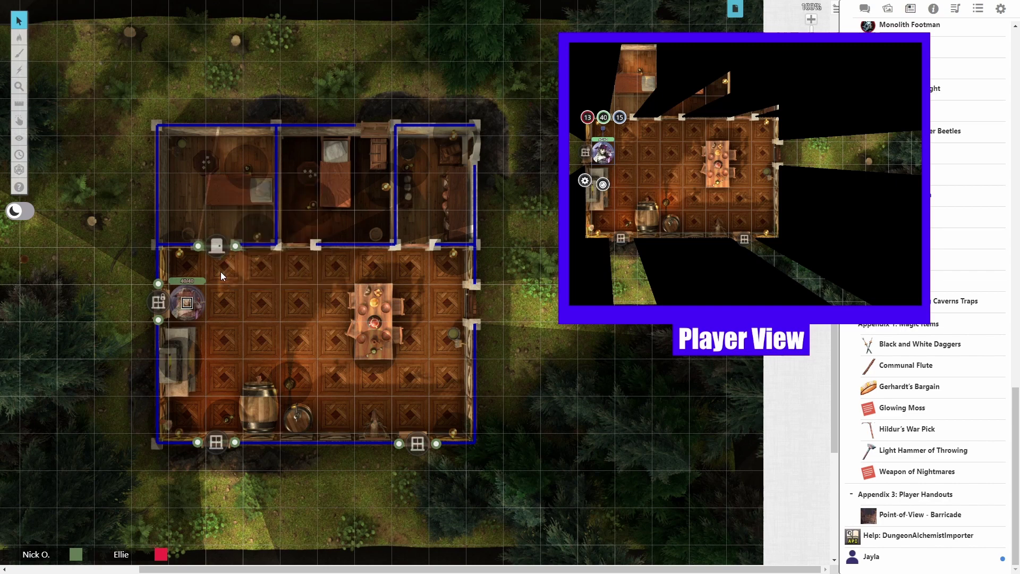
left_click(225, 253)
left_click_drag(226, 253, 217, 252)
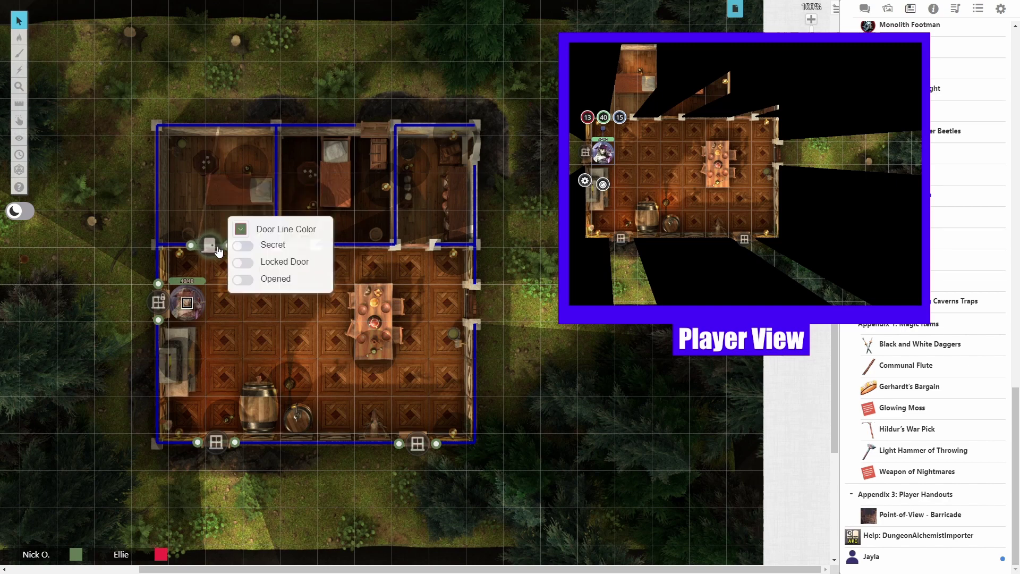
left_click(271, 281)
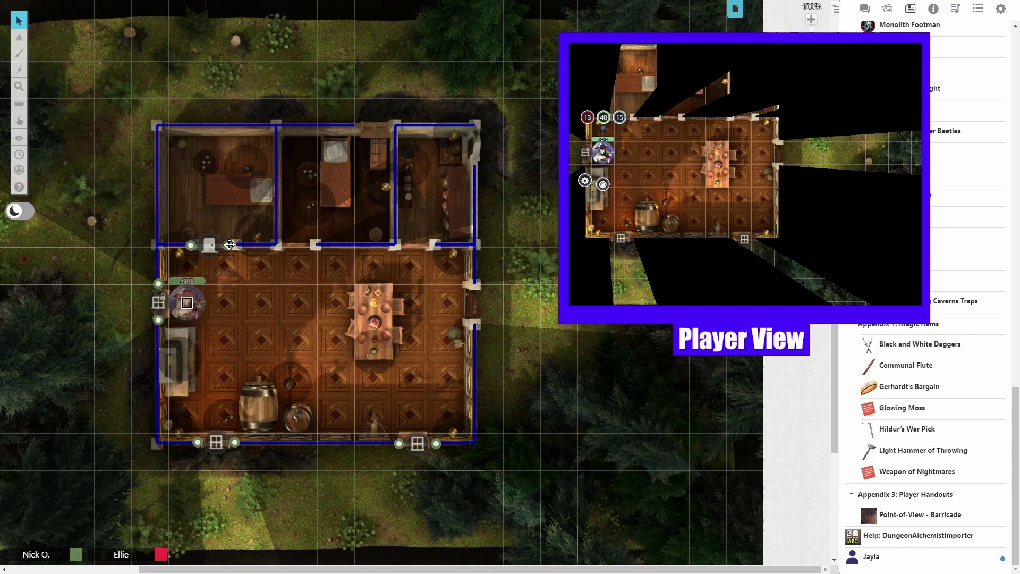
mouse_move(237, 245)
left_mouse_down()
mouse_move(271, 243)
mouse_move(256, 244)
left_mouse_up()
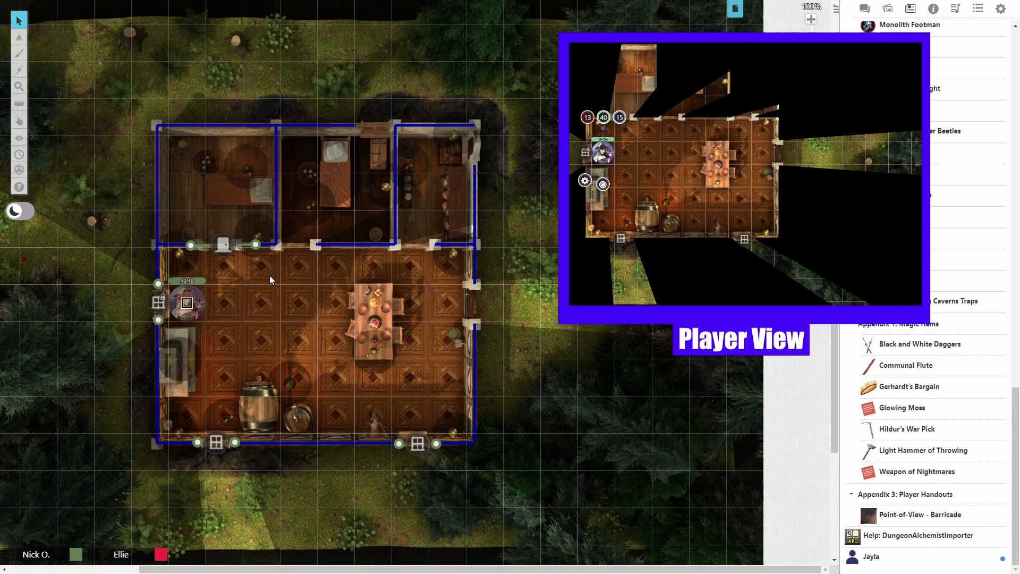
Review the northwest room door's line color, Secret, Locked Door and Opened settings
left_click(223, 246)
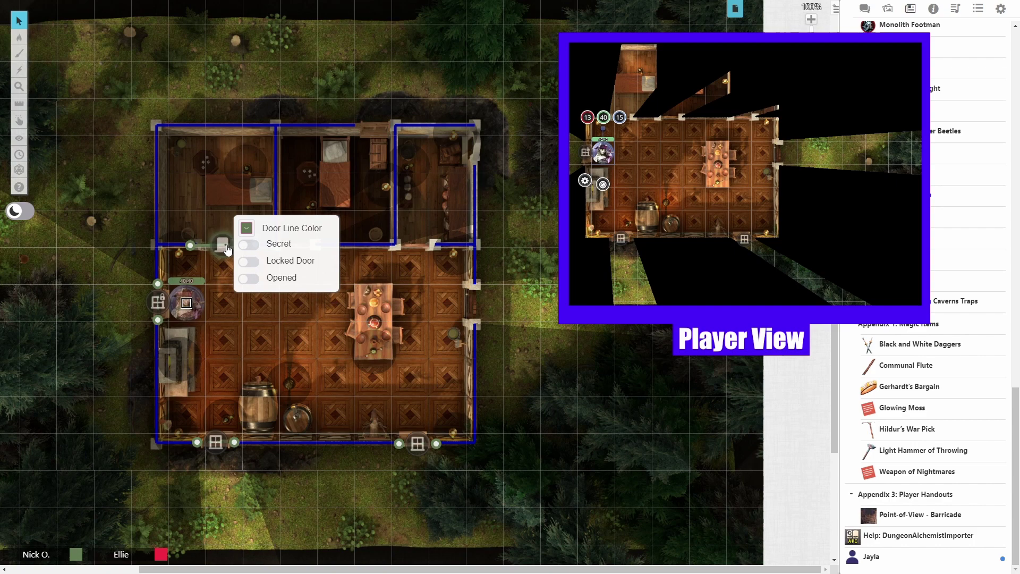
left_click(228, 249)
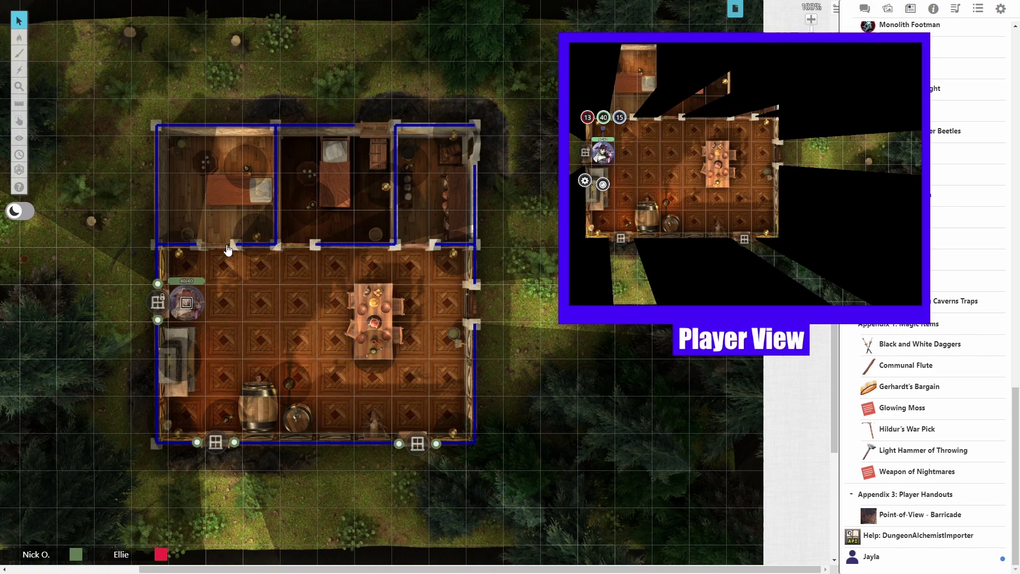
left_click(228, 250)
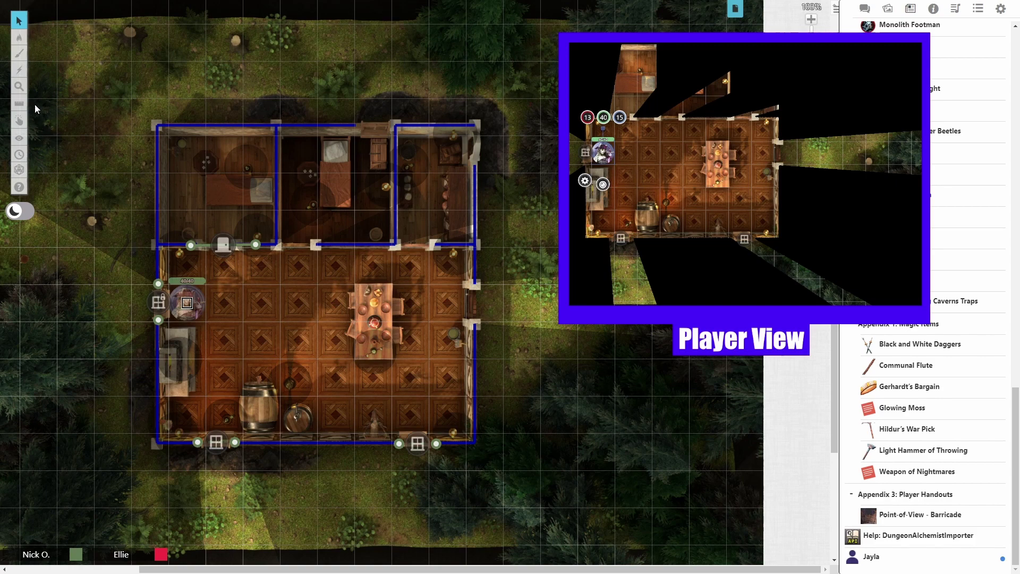
Place a door with Locked Door enabled in the middle room's doorway and align it with the wall
mouse_move(19, 121)
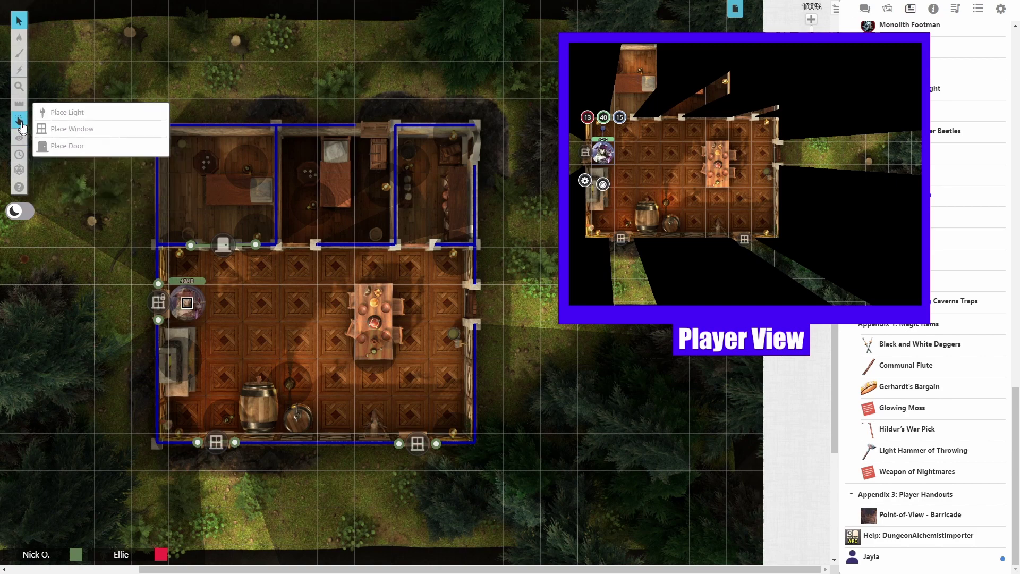
left_click(63, 145)
left_click(48, 59)
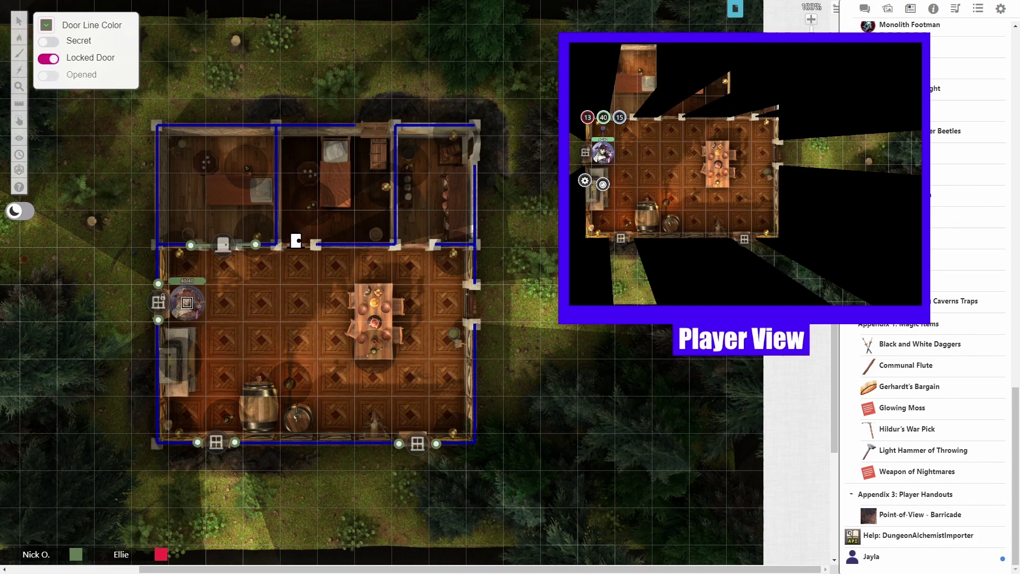
left_click(295, 240)
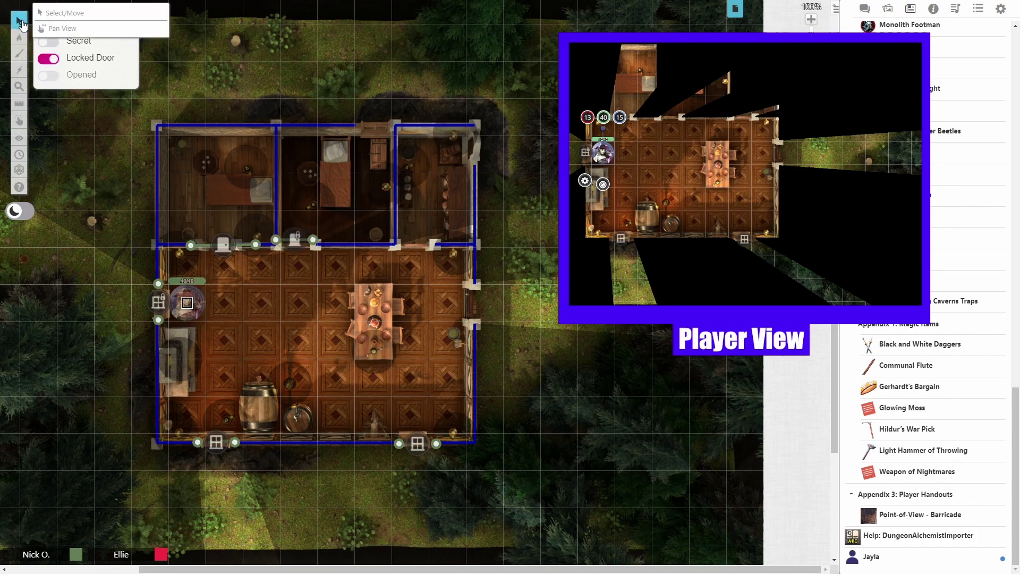
left_click(19, 21)
left_click(296, 253)
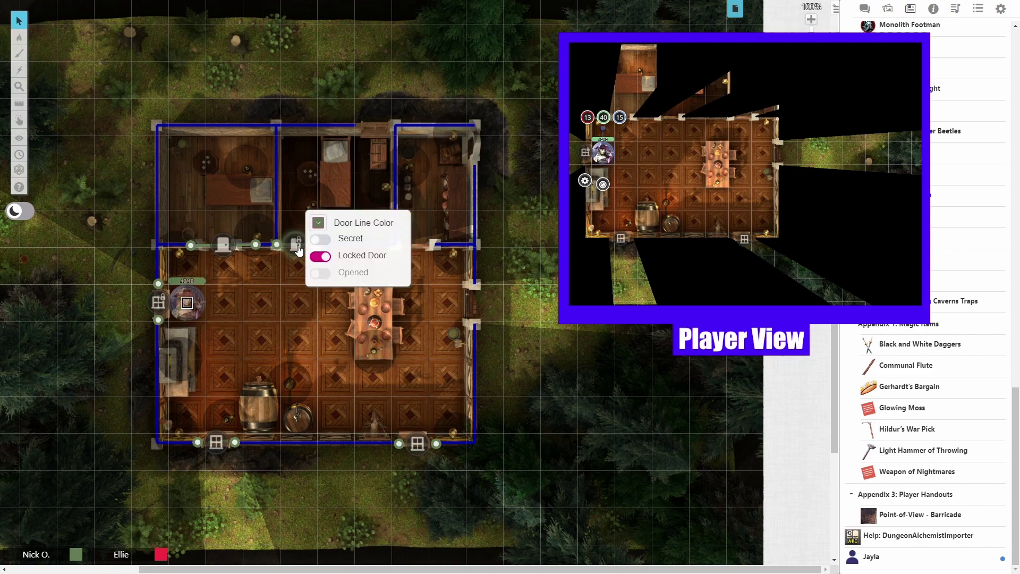
left_click(305, 258)
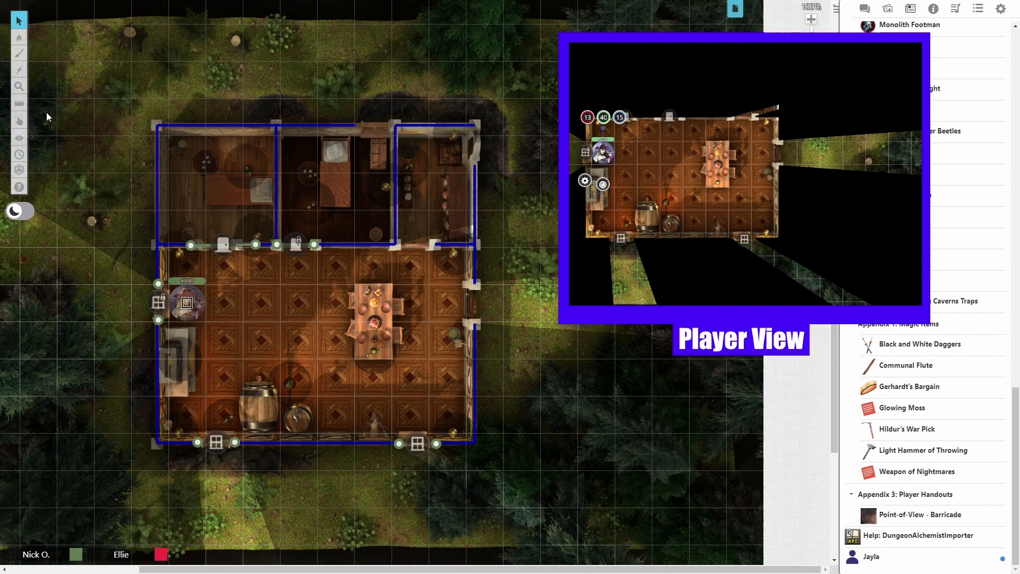
Place a door with Secret and Locked Door enabled in the northeast room's doorway and open its settings
mouse_move(19, 121)
left_click(72, 151)
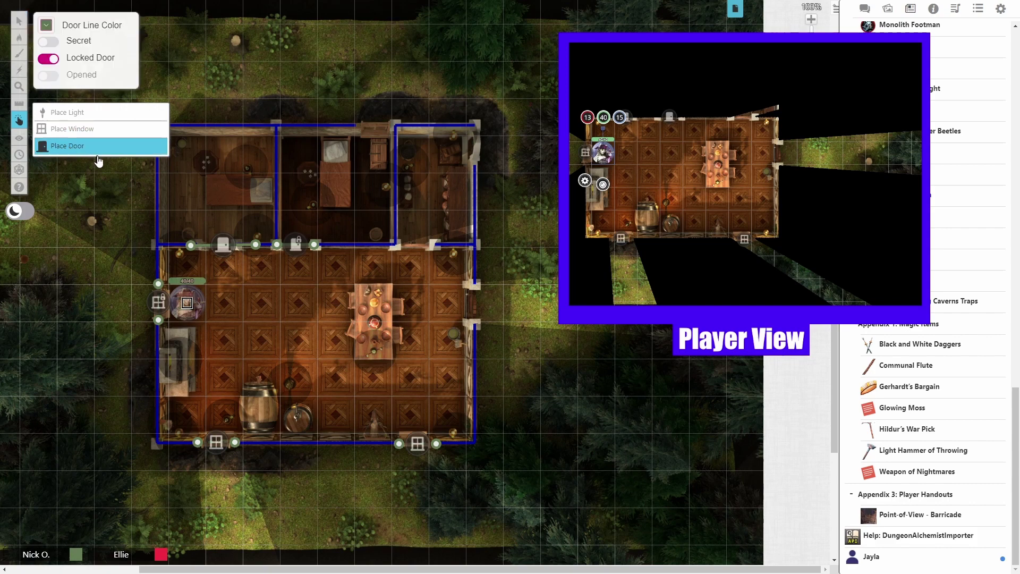
left_click(48, 41)
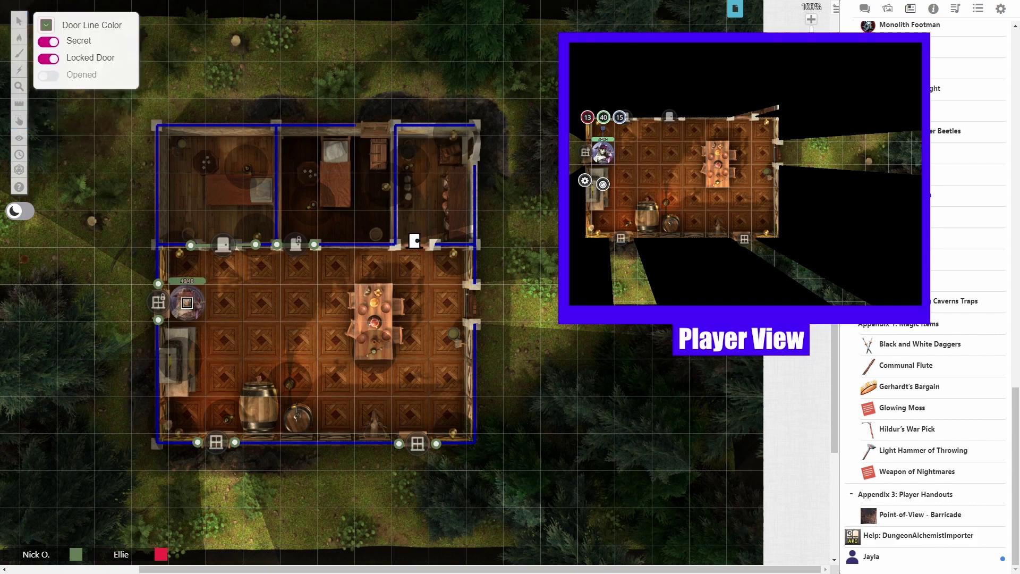
left_click(414, 241)
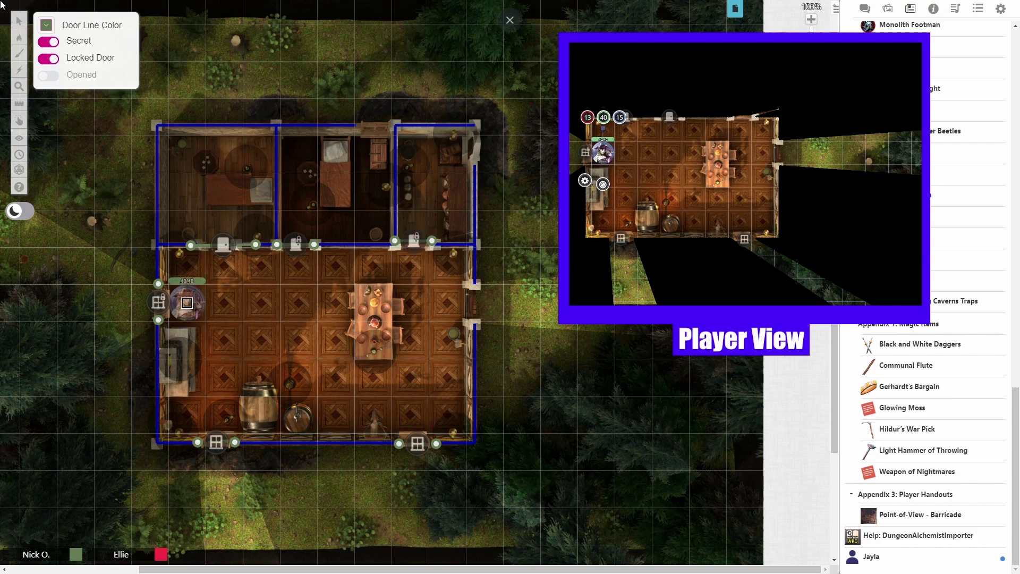
left_click(23, 25)
left_click(415, 246)
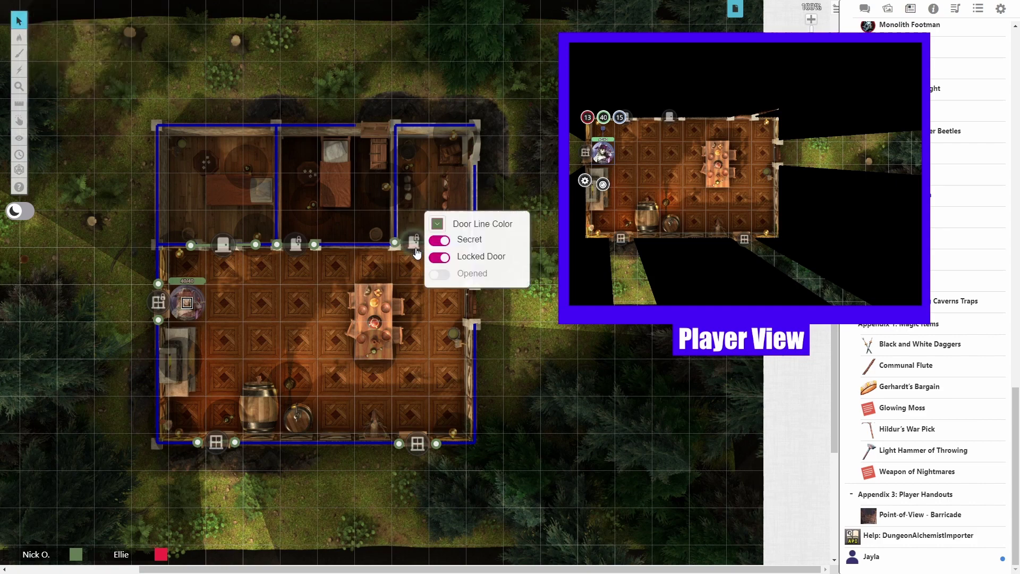
left_click(415, 246)
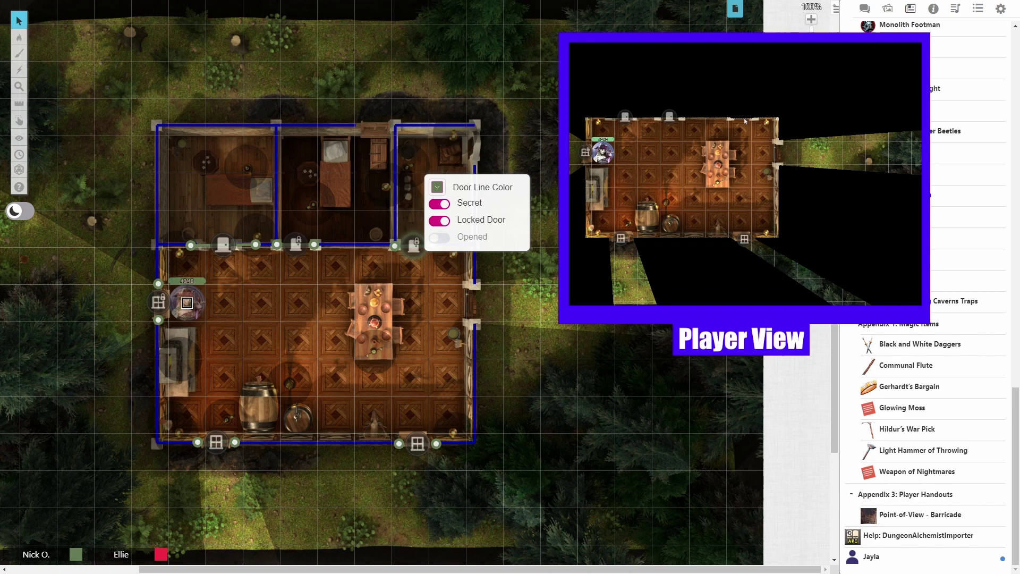
In the player view, move the token beside the northwest room's door and open that door
left_click_drag(603, 153, 626, 131)
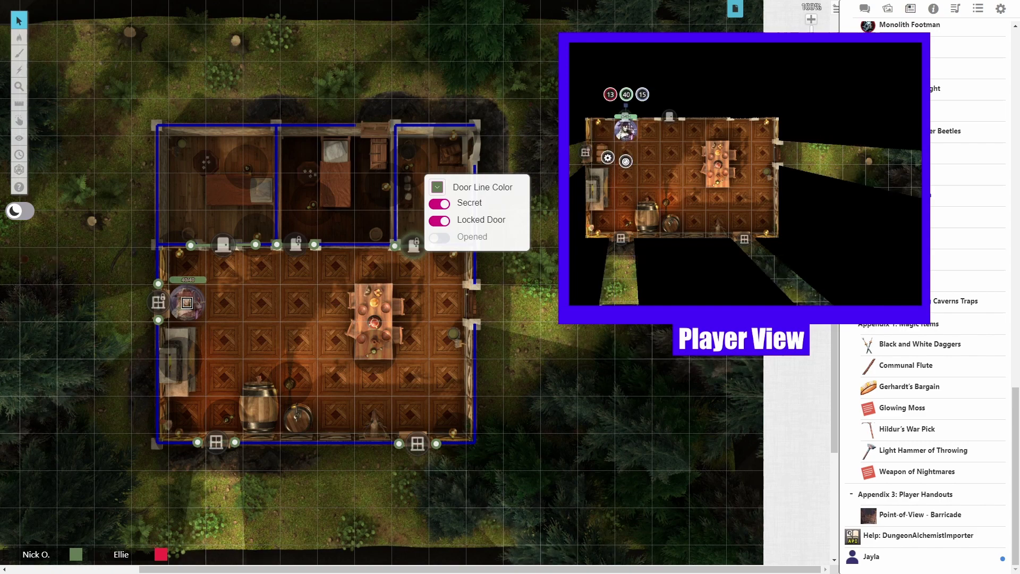
left_click(626, 118)
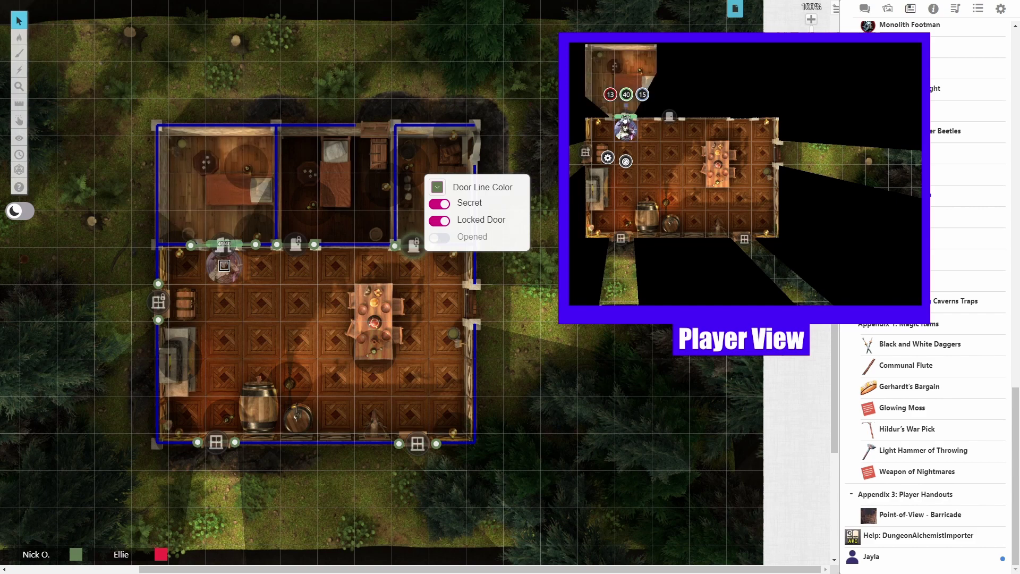
left_click(659, 135)
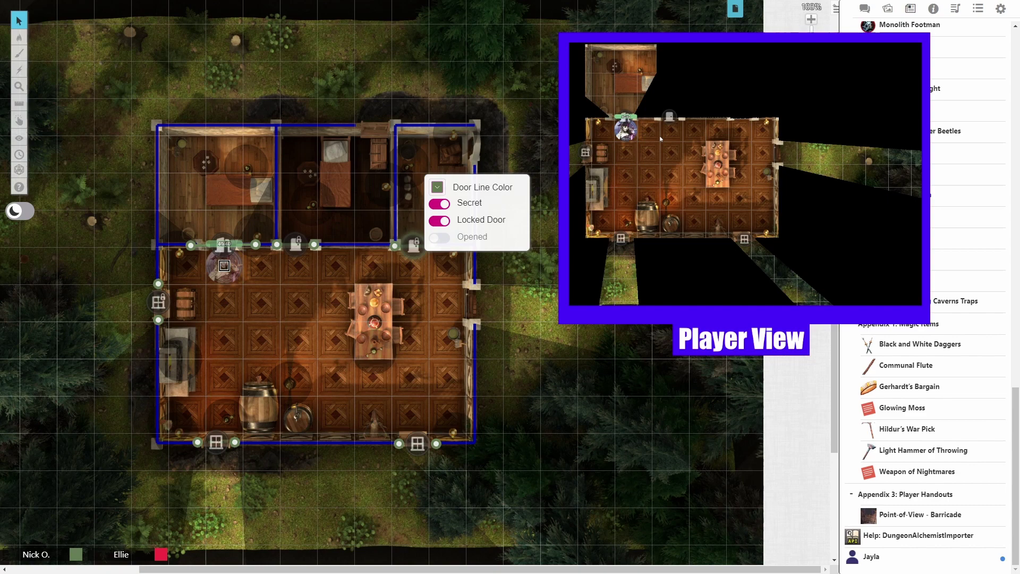
Move the player's token across the main hall, past the middle room's door, to the east side of the dining table
left_click_drag(676, 141, 673, 133)
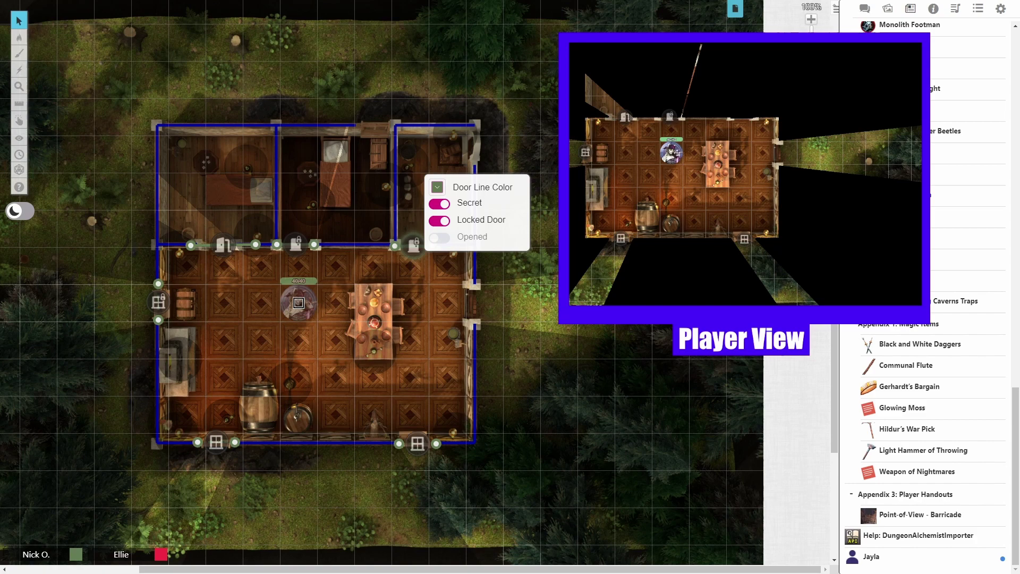
left_click_drag(685, 152, 763, 152)
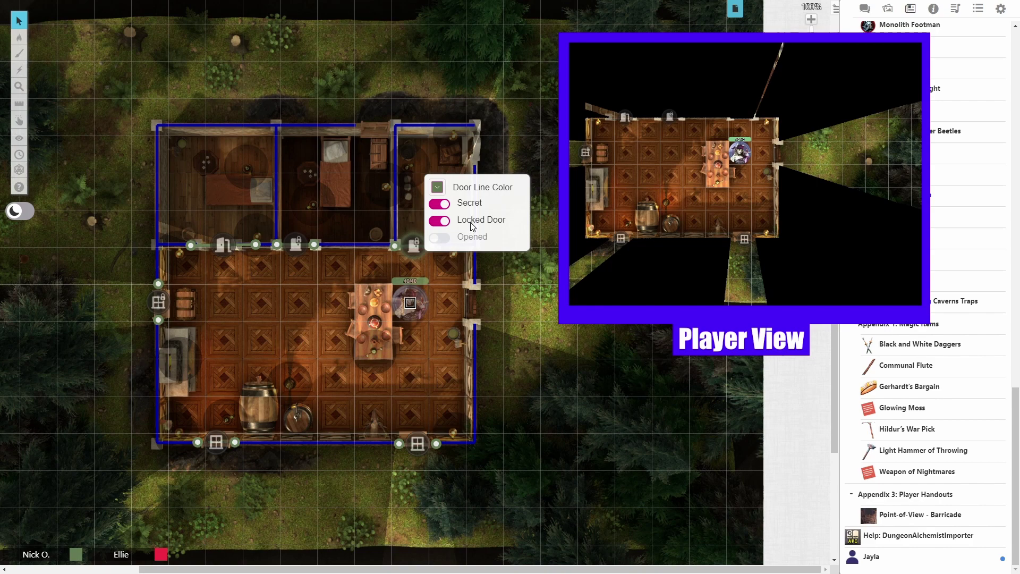
Turn off Secret for the northeast room's door, and stretch it and the middle room's door to close their doorway gaps
left_click(440, 206)
left_click(428, 282)
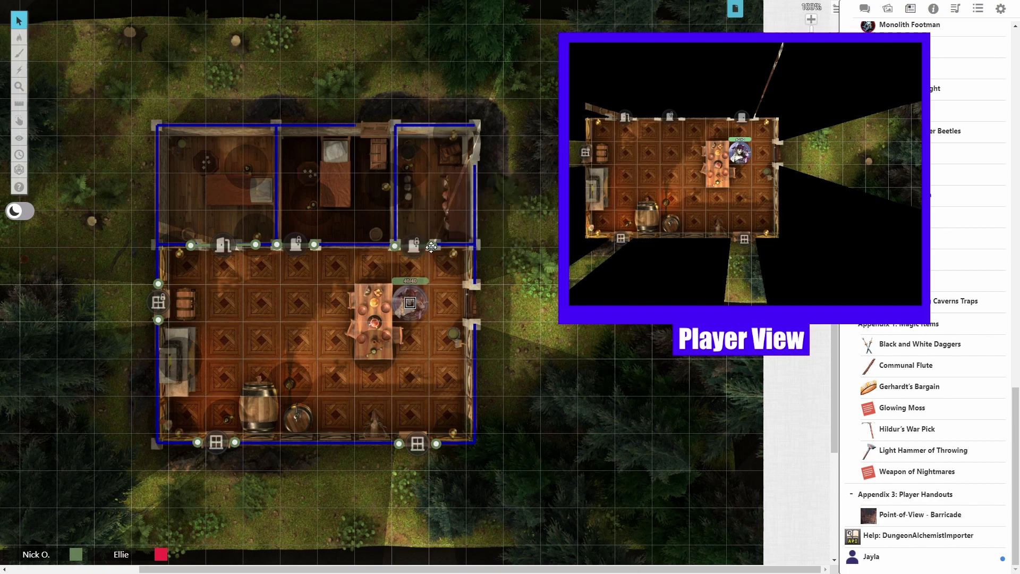
left_click_drag(431, 248, 450, 248)
left_click_drag(314, 244, 325, 246)
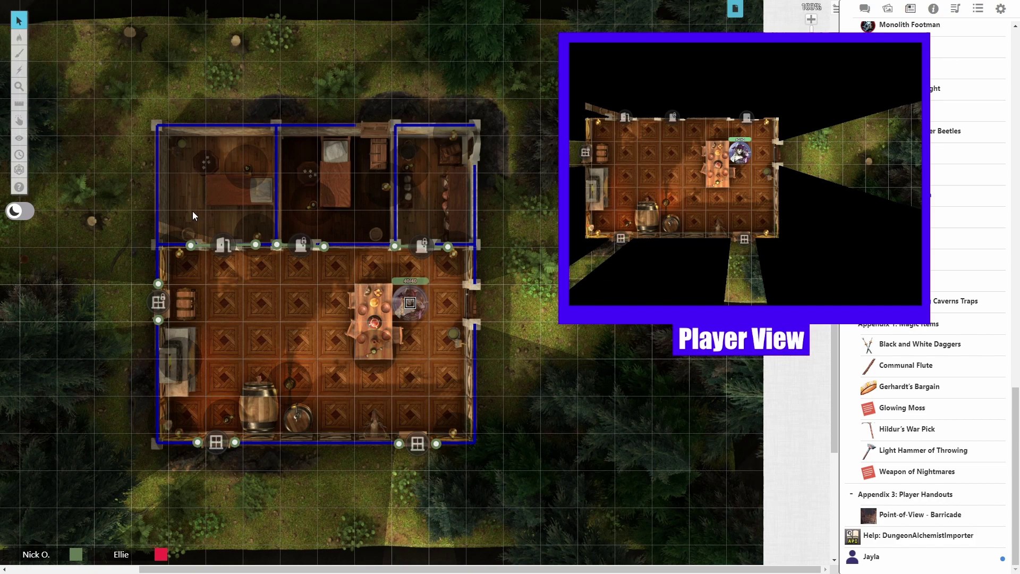
Switch to the Objects & Tokens layer, then unlock the middle room's door and set it to Opened
mouse_move(21, 42)
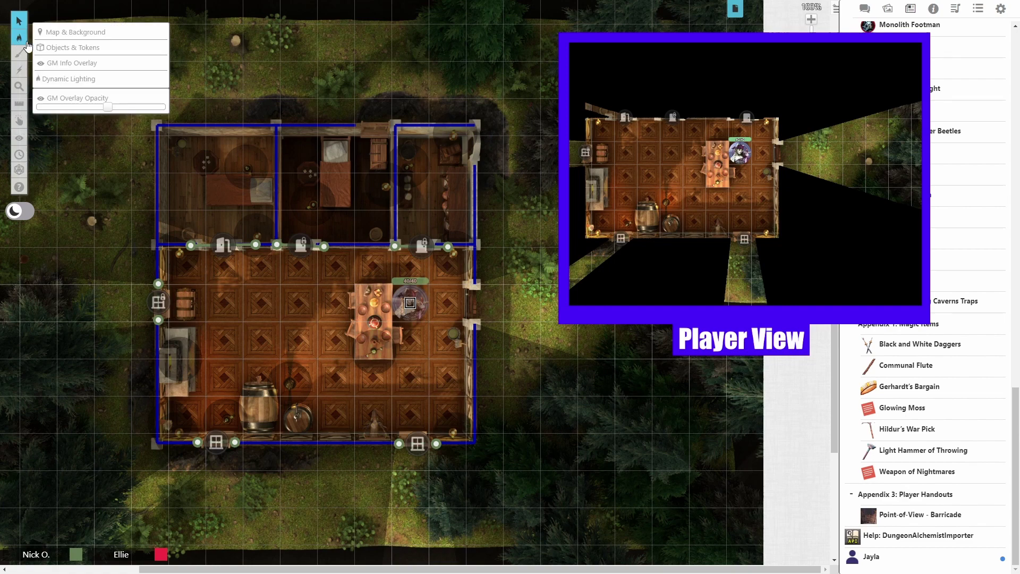
left_click(62, 53)
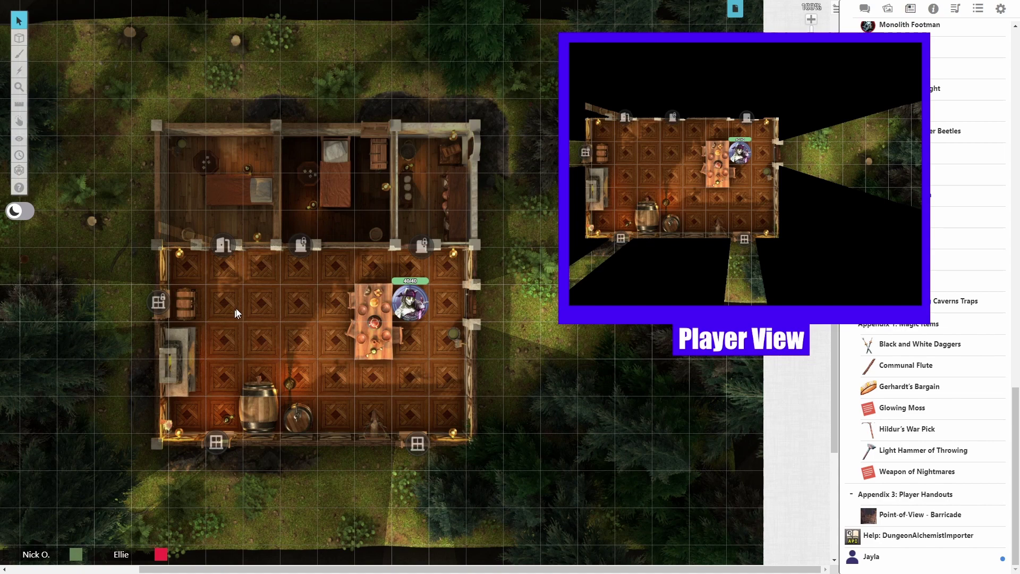
left_click(301, 249)
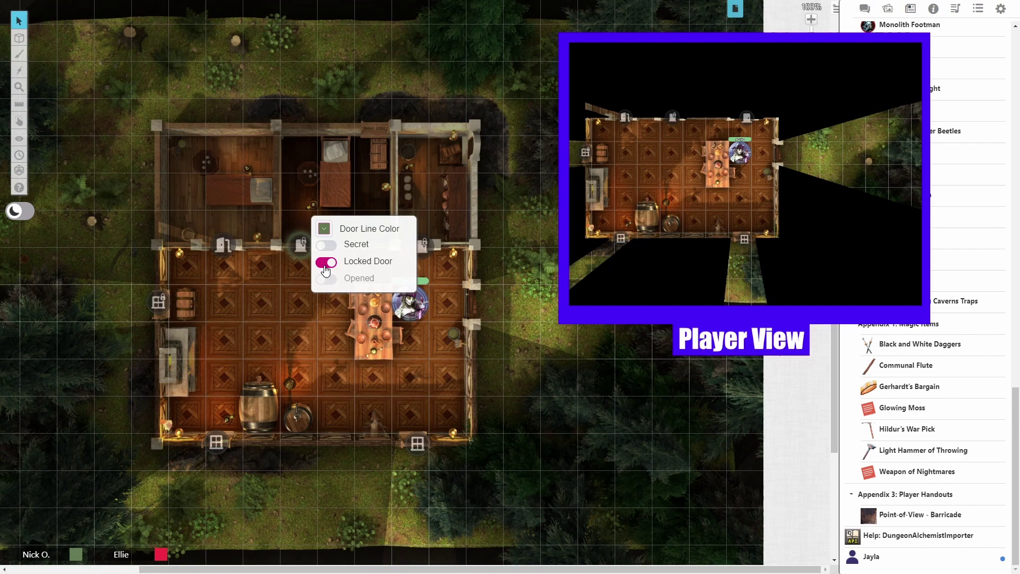
left_click(327, 263)
left_click(325, 279)
left_click(274, 301)
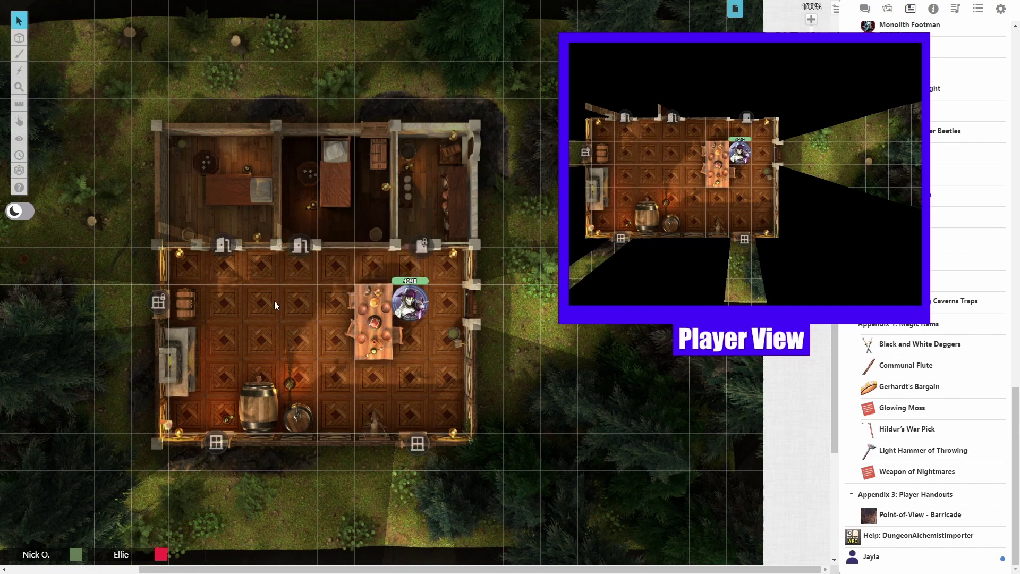
Close the northwest room's door and enable Locked Door for it
left_click(223, 245)
left_click(251, 278)
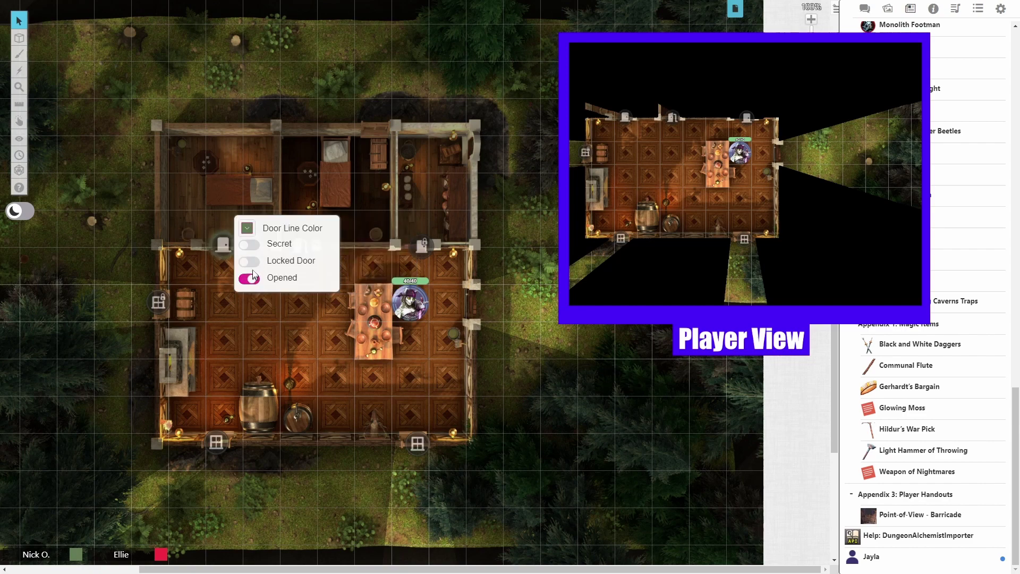
left_click(250, 262)
left_click(216, 276)
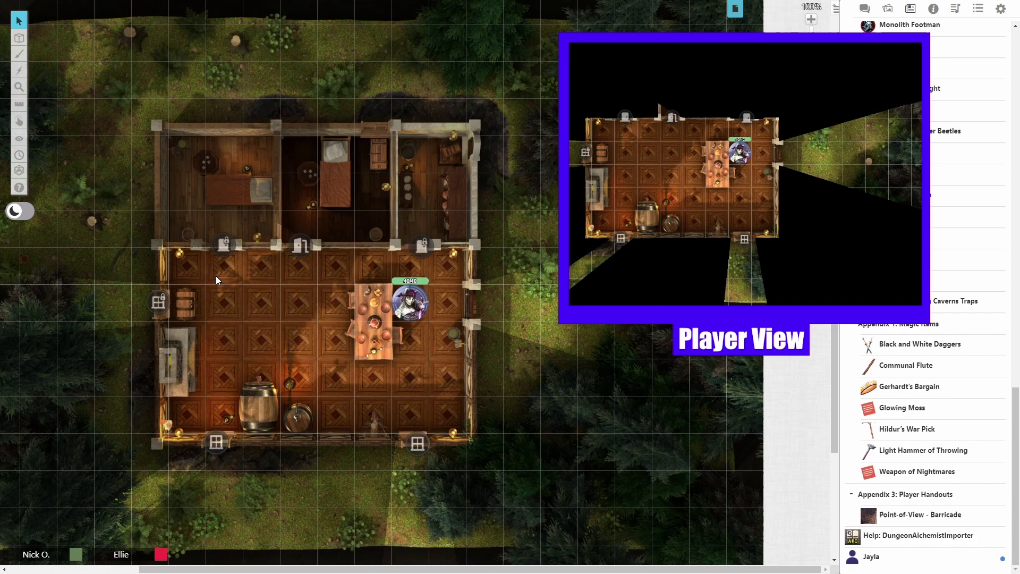
Check the middle room's door settings from the GM Info Overlay layer and return to Objects & Tokens
mouse_move(19, 38)
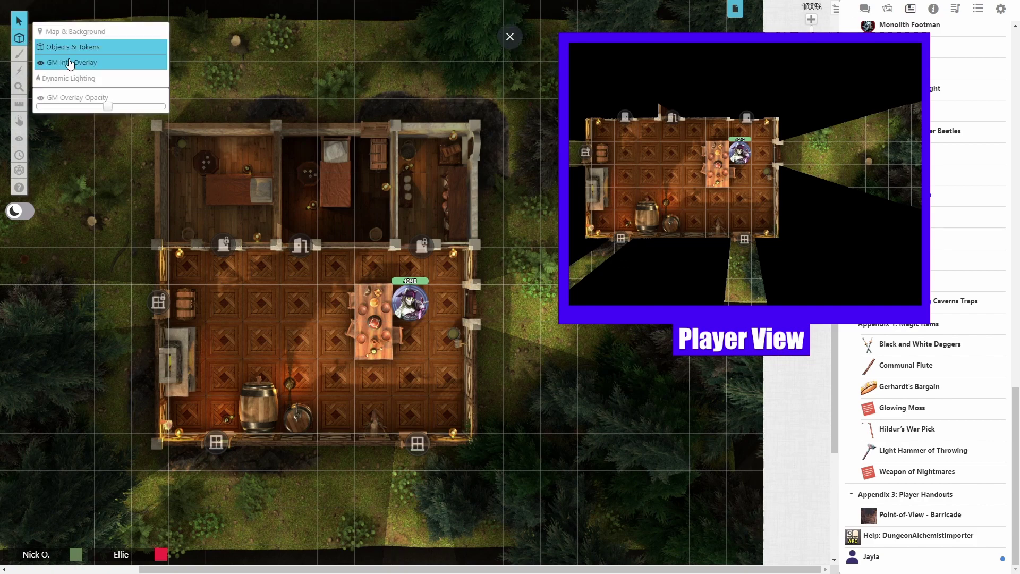
left_click(69, 63)
left_click(302, 254)
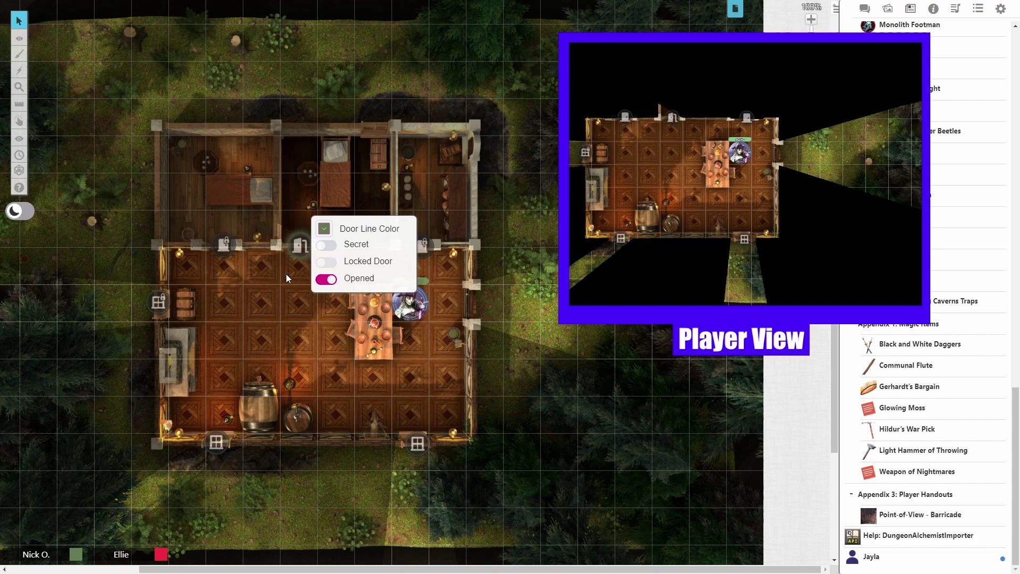
mouse_move(19, 37)
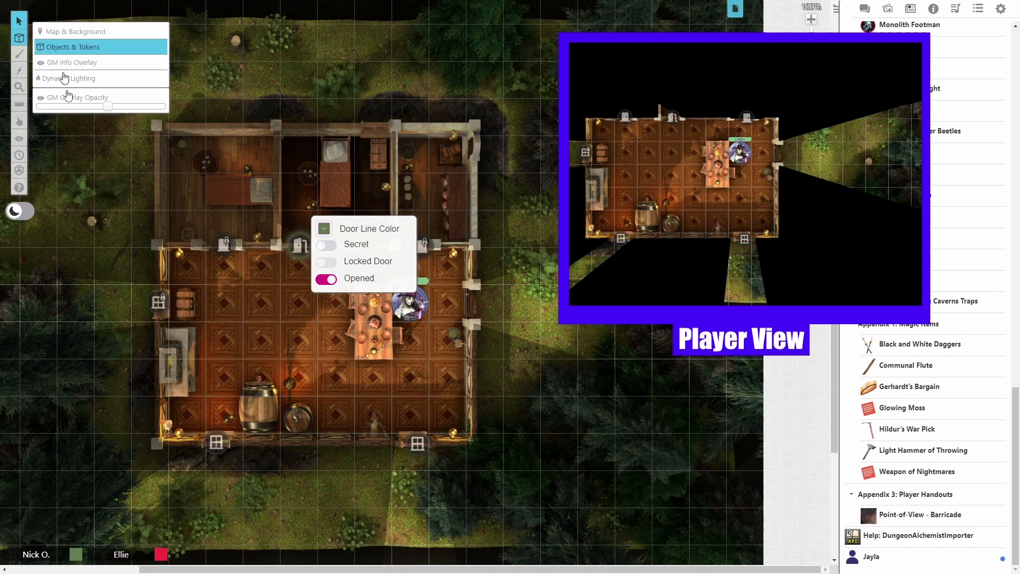
left_click(67, 45)
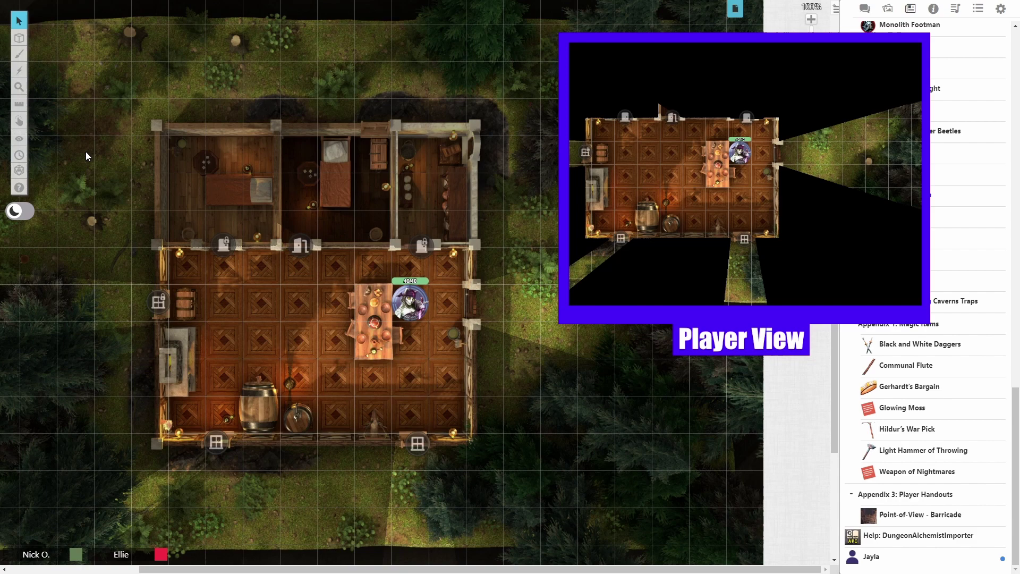
Read the forum post about converting paths to doors and windows and open its PathToWindowOrDoor.js GitHub link
mouse_move(25, 20)
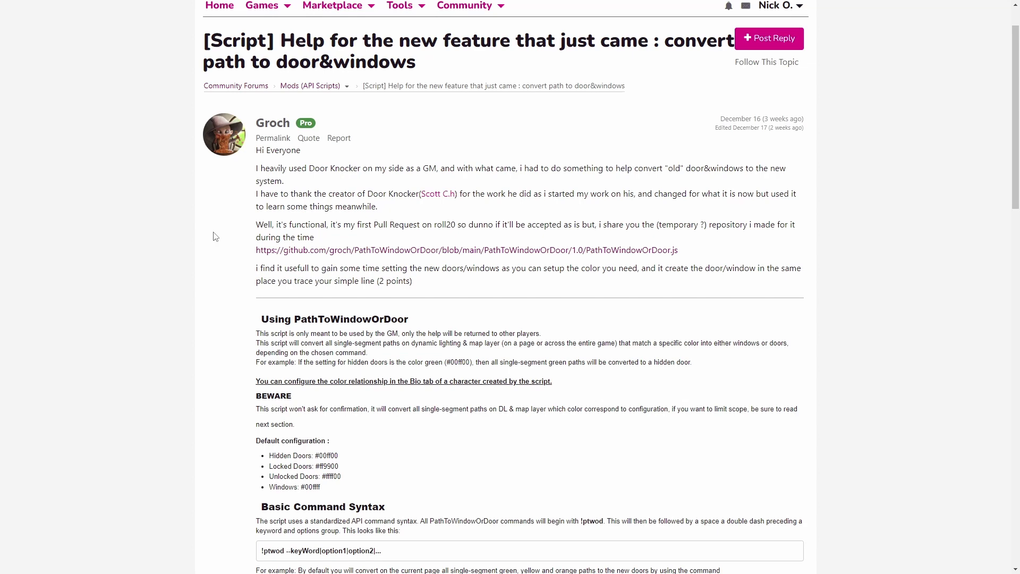
scroll(215, 236, "down", 1)
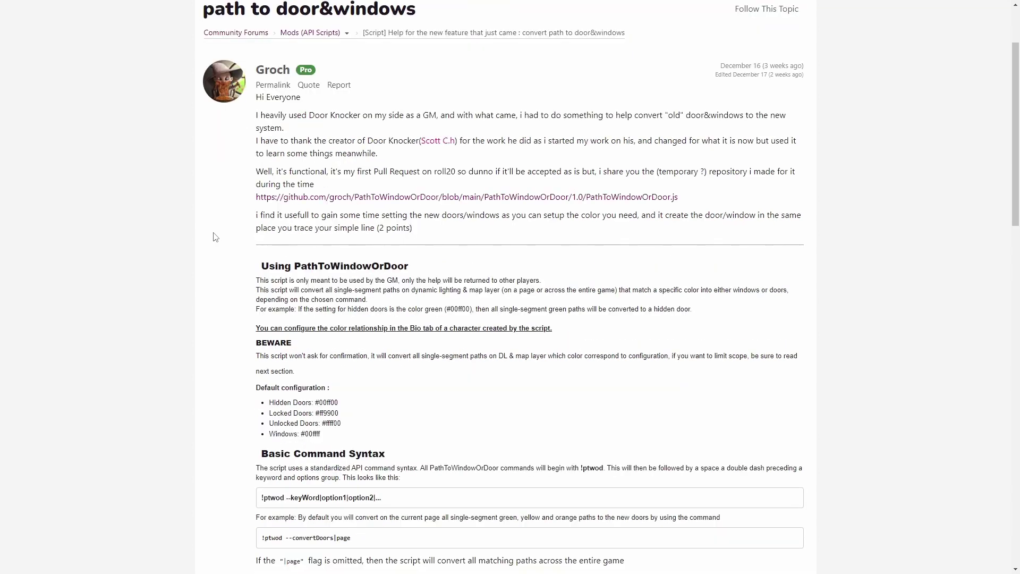
left_click(359, 205)
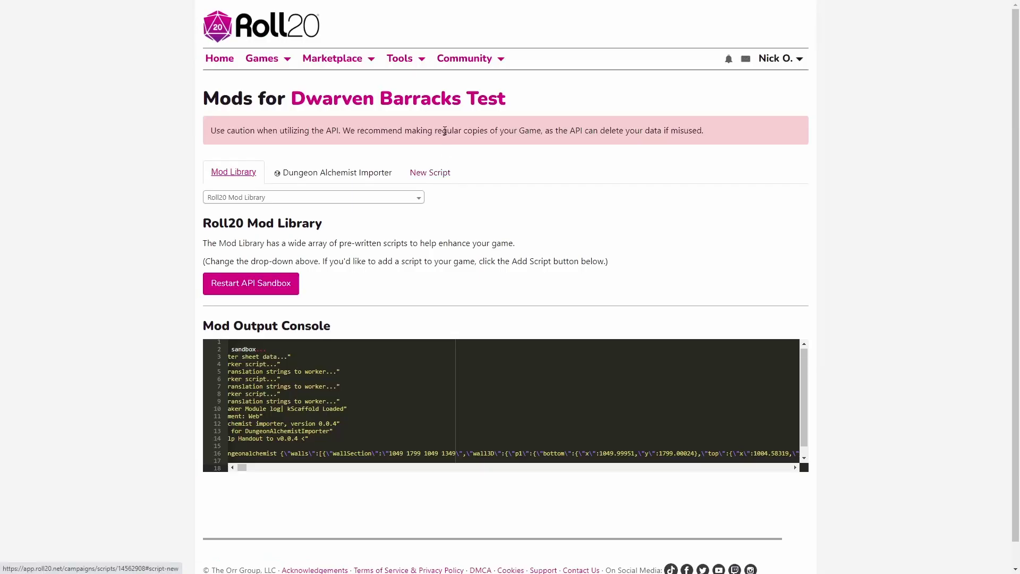
Create a new mod script for the Dwarven Barracks Test game and paste in the PathToWindowOrDoor code
left_click(449, 177)
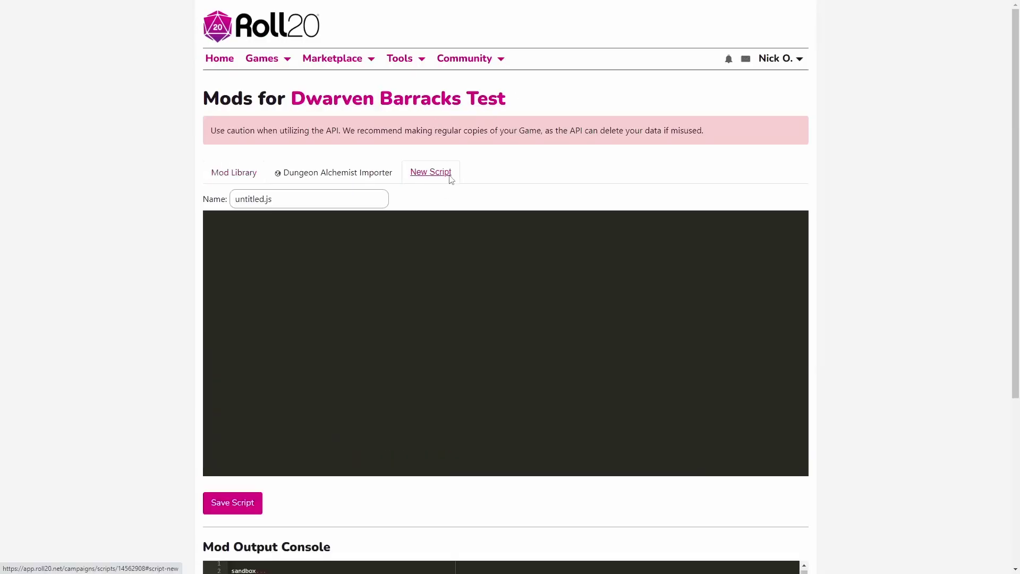
left_click(325, 257)
key("ctrl+v")
Name the new script pathtodoorandwindow and save it
double_click(297, 202)
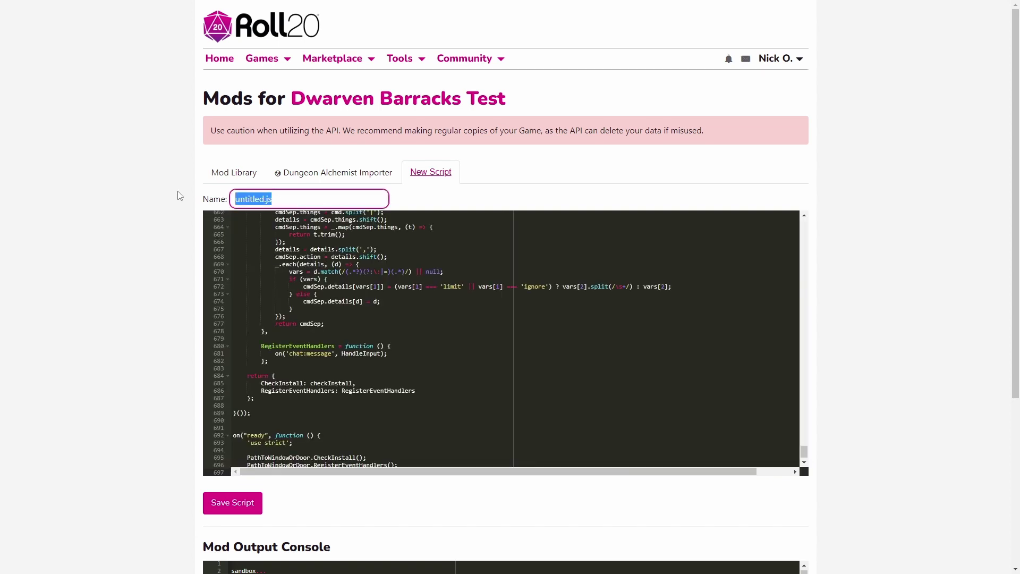
type("pathtodorr")
key("BackSpace")
key("BackSpace")
type("orandwindo")
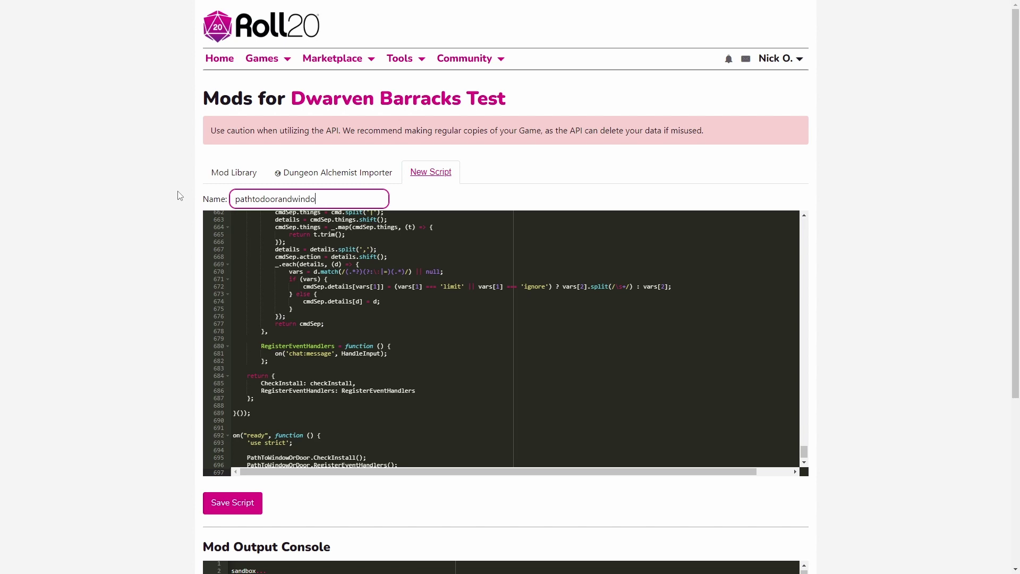
type("w")
left_click(232, 502)
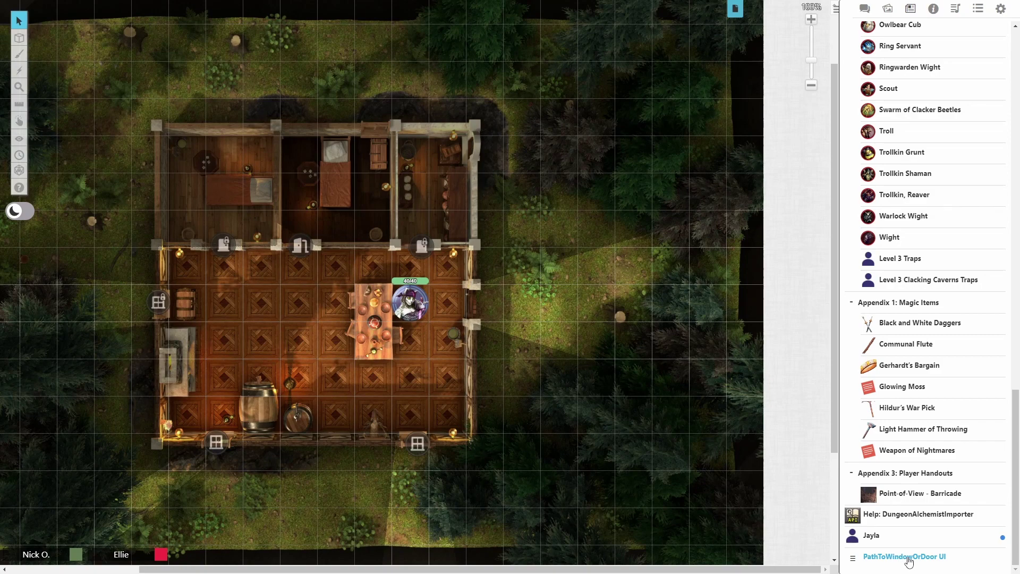
Return to the game tabletop and review the color settings and instructions in the PathToWindowOrDoor UI character's bio
left_click(909, 559)
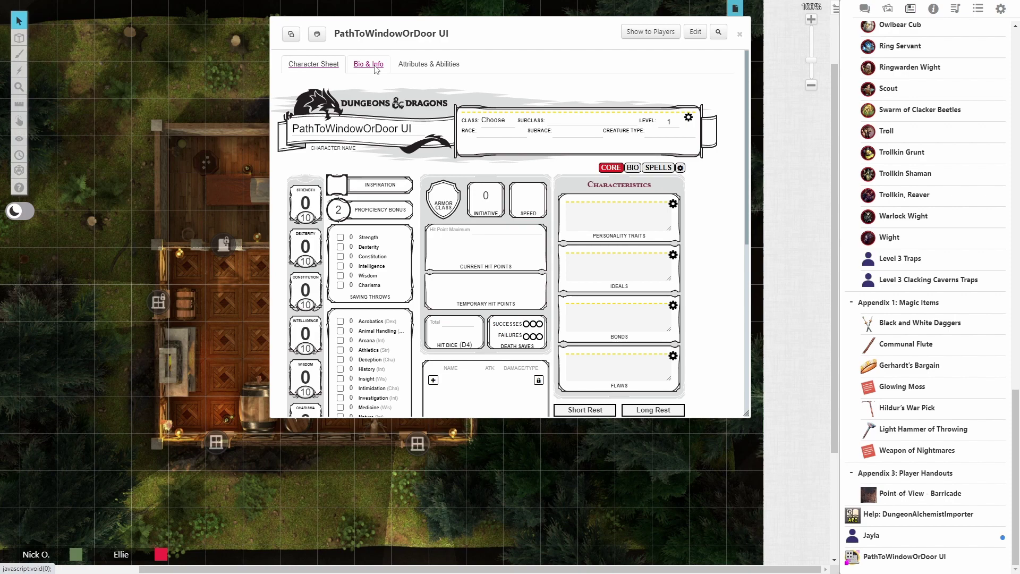
left_click(377, 70)
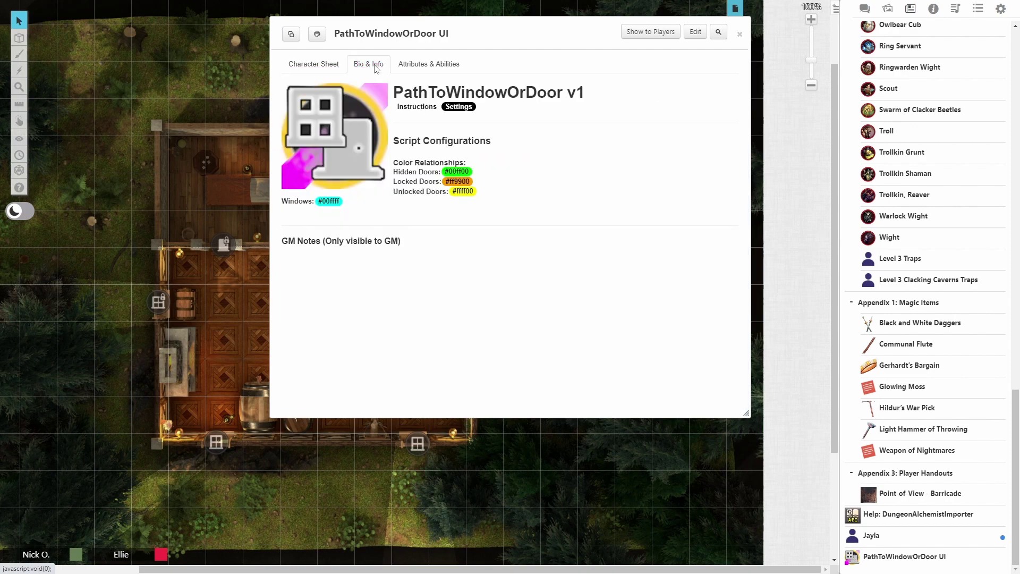
left_click(416, 106)
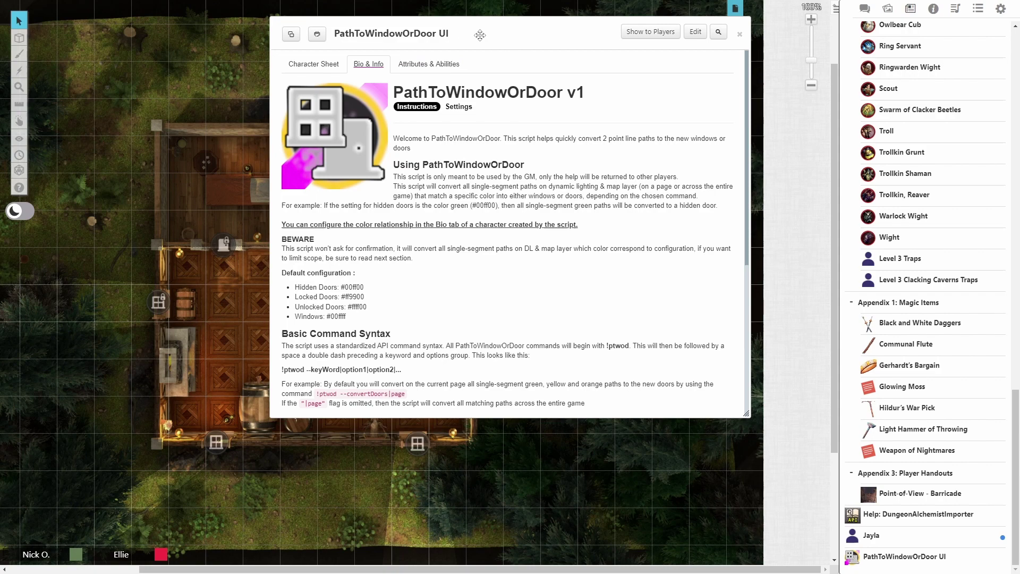
Collapse the PathToWindowOrDoor UI sheet over the map and move the players' ribbon to the 3. Dwarven Barracks page
double_click(341, 28)
left_click_drag(340, 28, 308, 172)
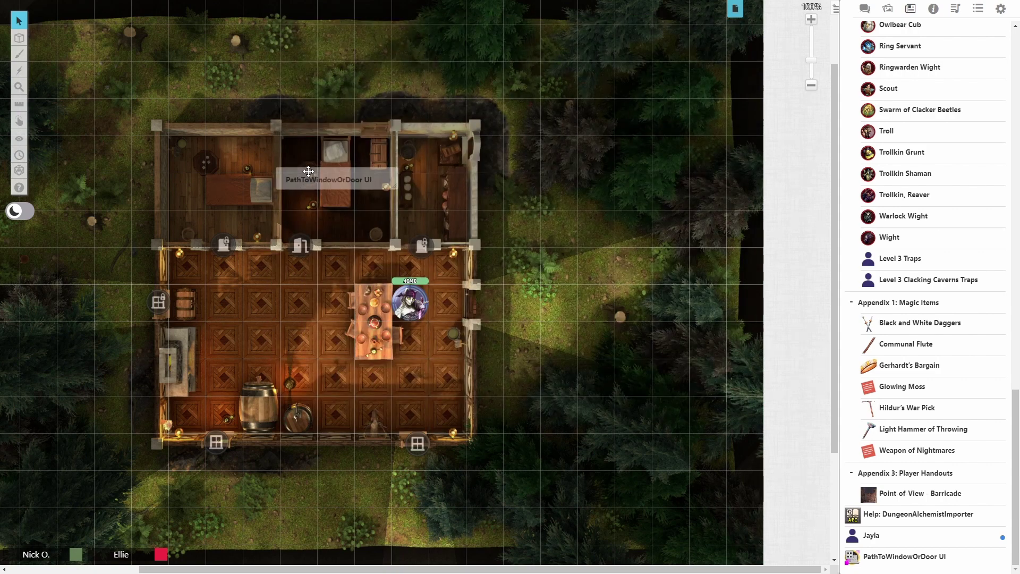
left_click(735, 11)
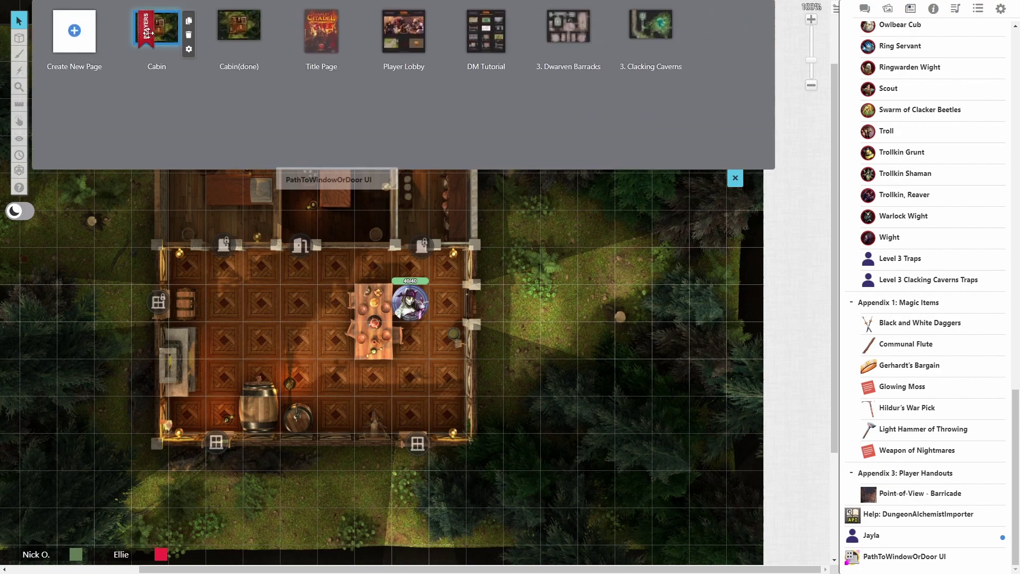
left_click_drag(146, 28, 569, 35)
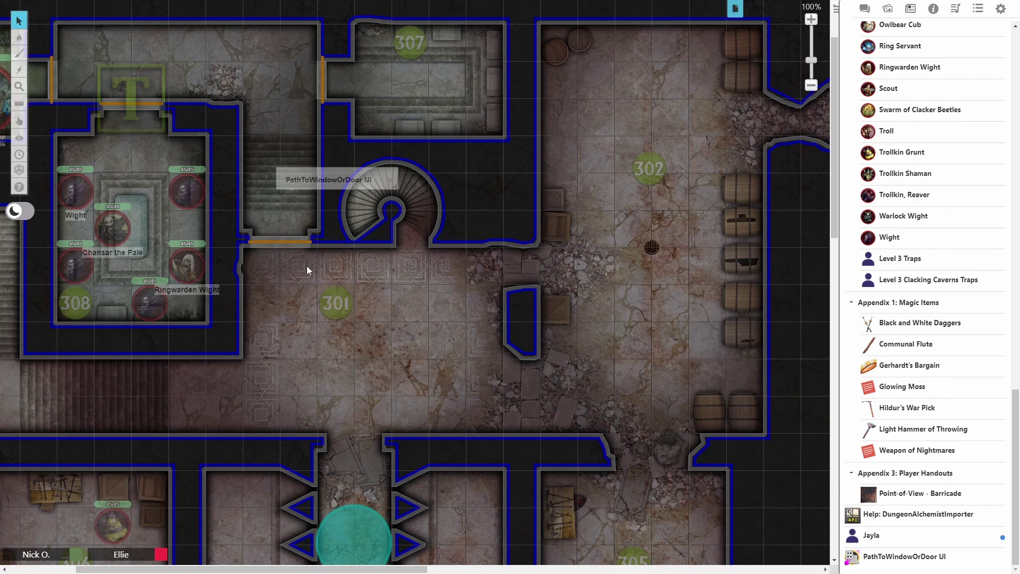
Select the orange door path at the foot of the stairs above room 301 and compare its color with the PathToWindowOrDoor UI settings
left_click(281, 243)
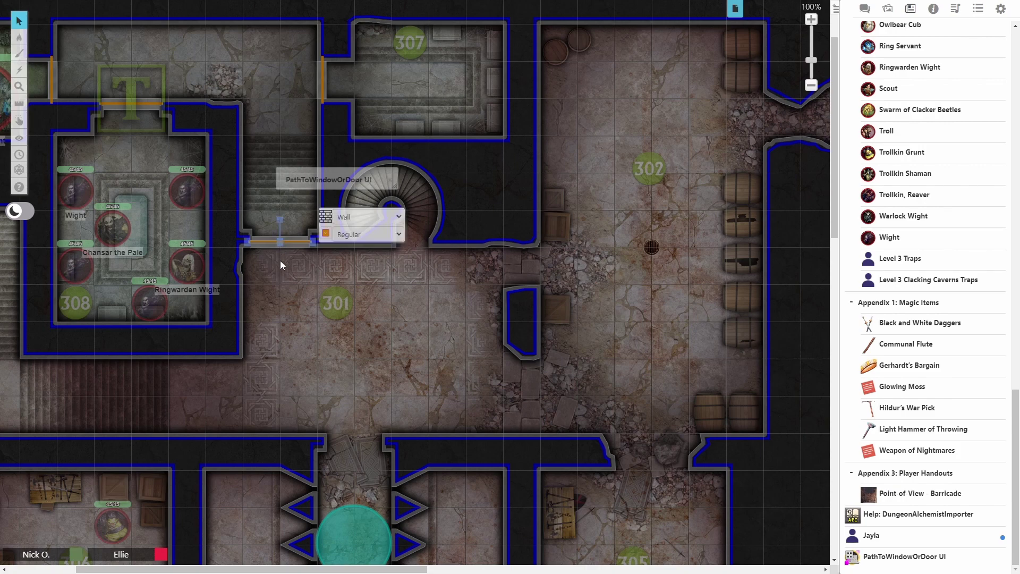
left_click(280, 264)
left_click(279, 242)
left_click_drag(356, 179, 474, 141)
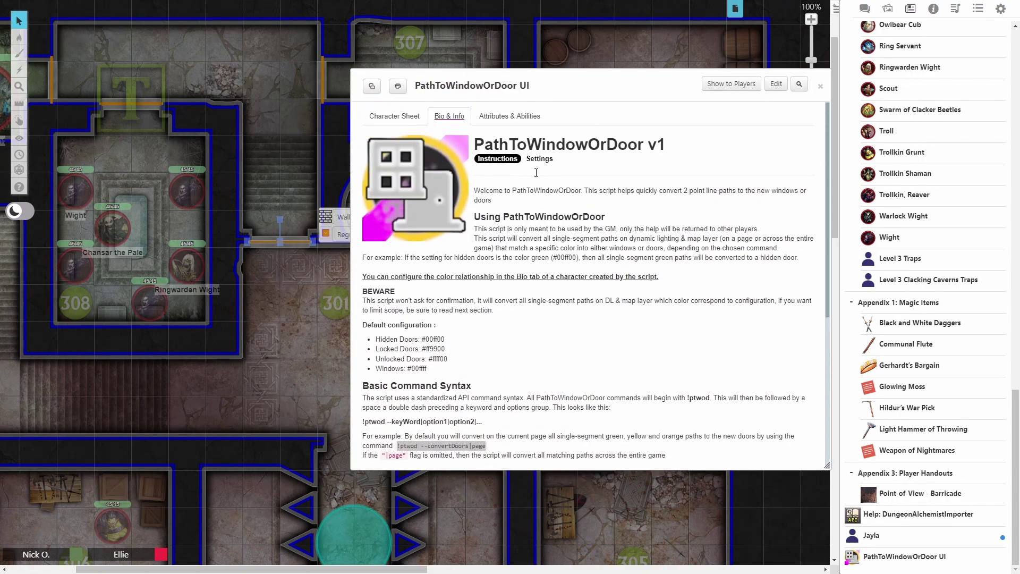
left_click(539, 159)
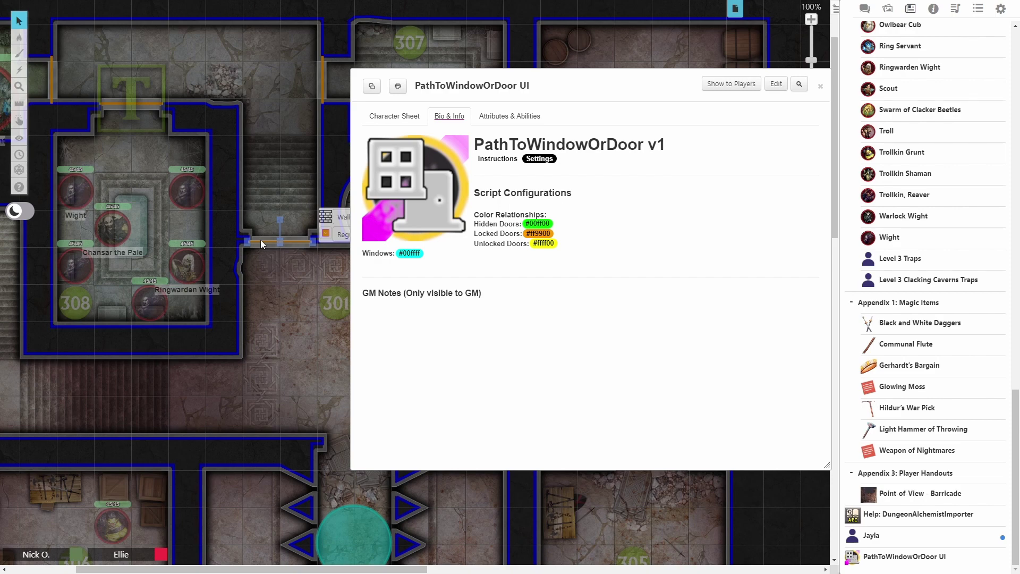
Recolor the door path below room 306 from the color palette to yellow, matching the script's unlocked door setting
scroll(260, 240, "down", 6)
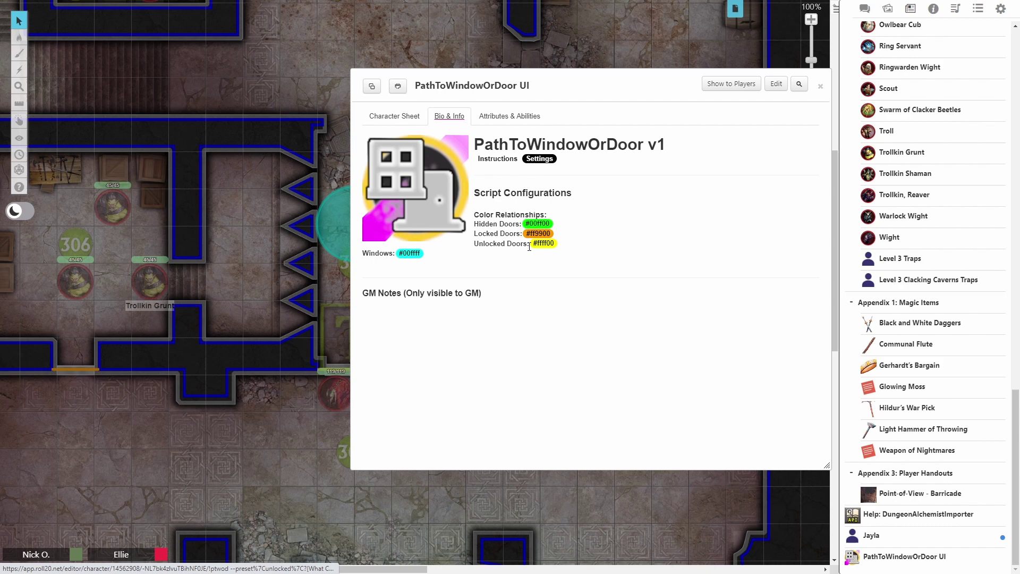
left_click(78, 369)
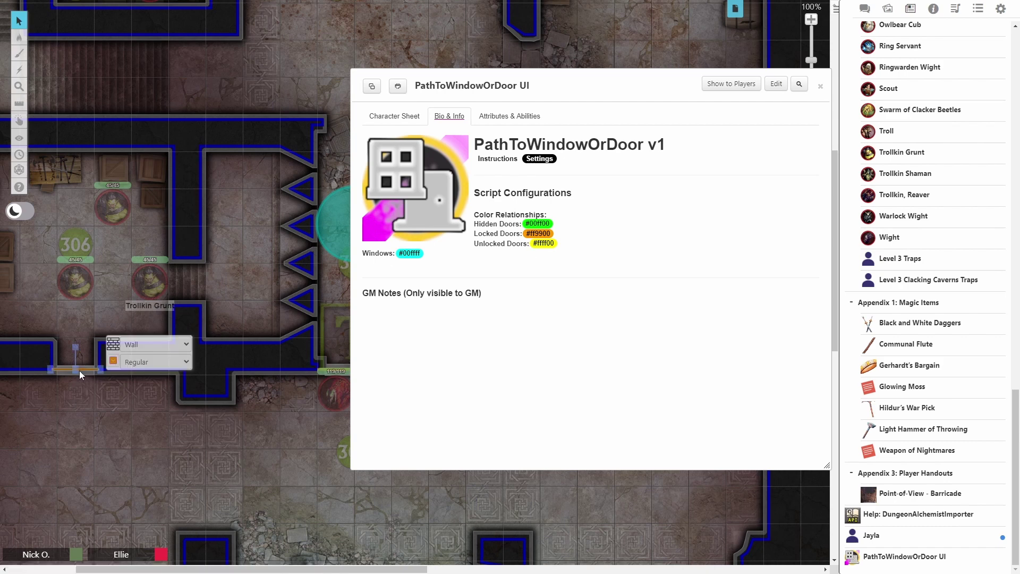
left_click(113, 362)
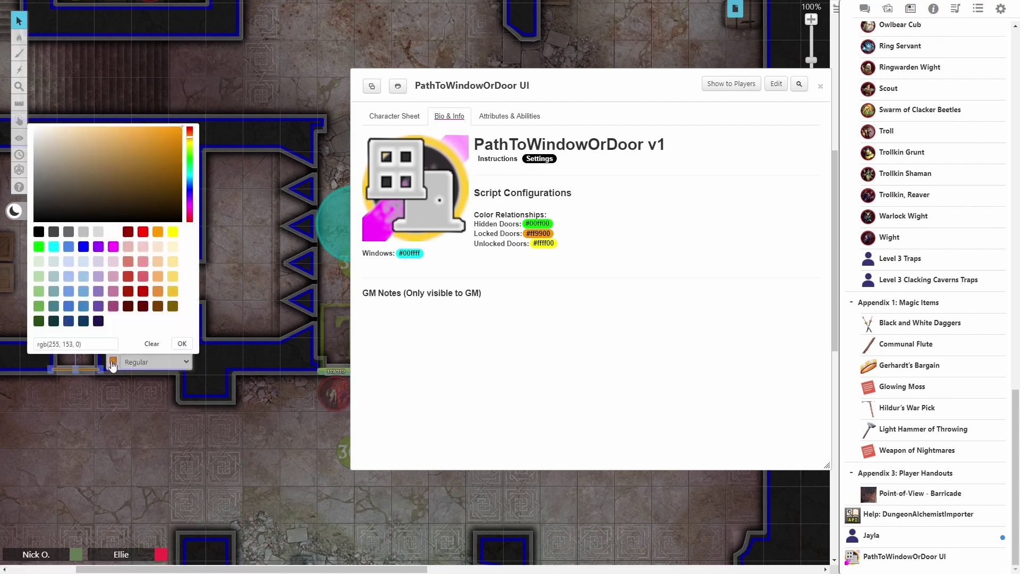
left_click(170, 234)
left_click(181, 346)
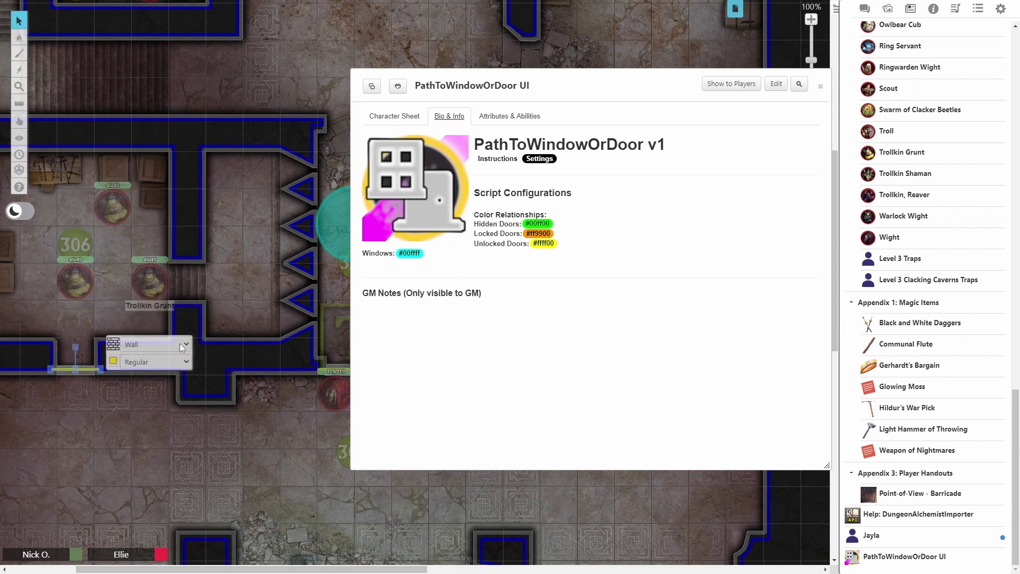
left_click(92, 391)
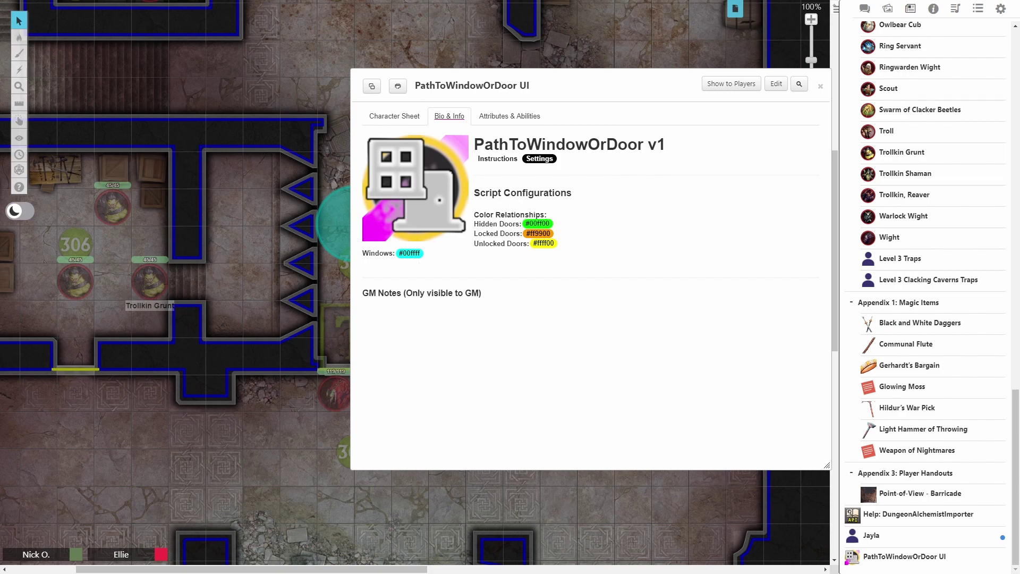
Switch to Notepad++, remove and retype the |page option, and copy the command !ptwod --convertDoors|page
key("alt+Tab")
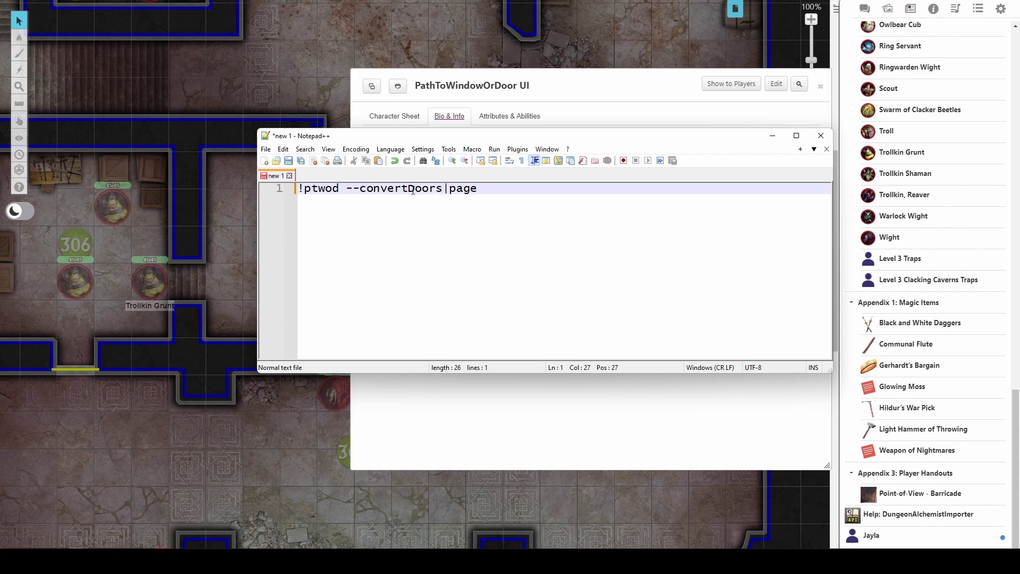
left_click_drag(437, 136, 446, 272)
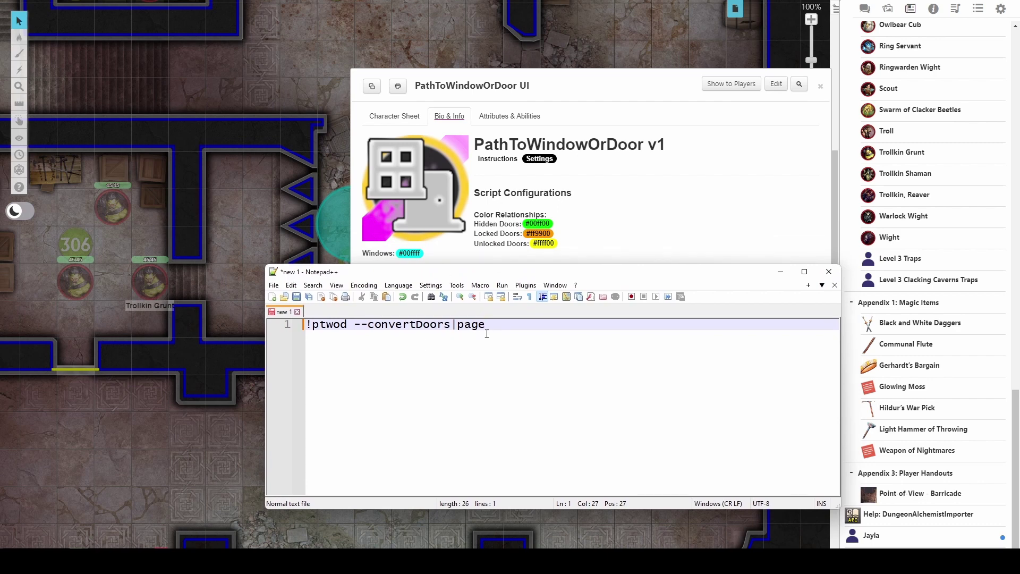
left_click_drag(489, 325, 457, 325)
left_click_drag(500, 325, 455, 326)
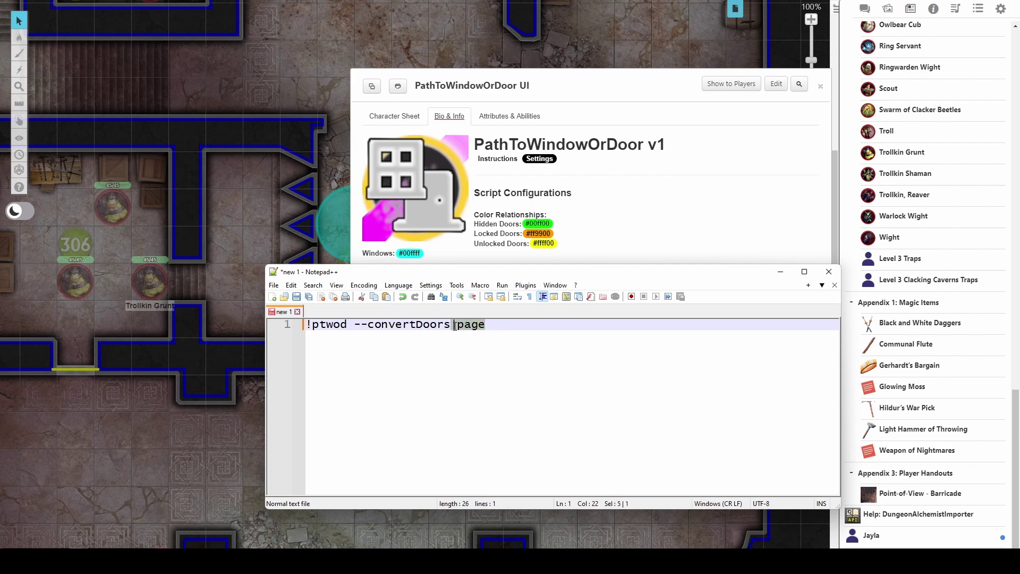
key("BackSpace")
type("|page")
key("ctrl+a")
key("ctrl+c")
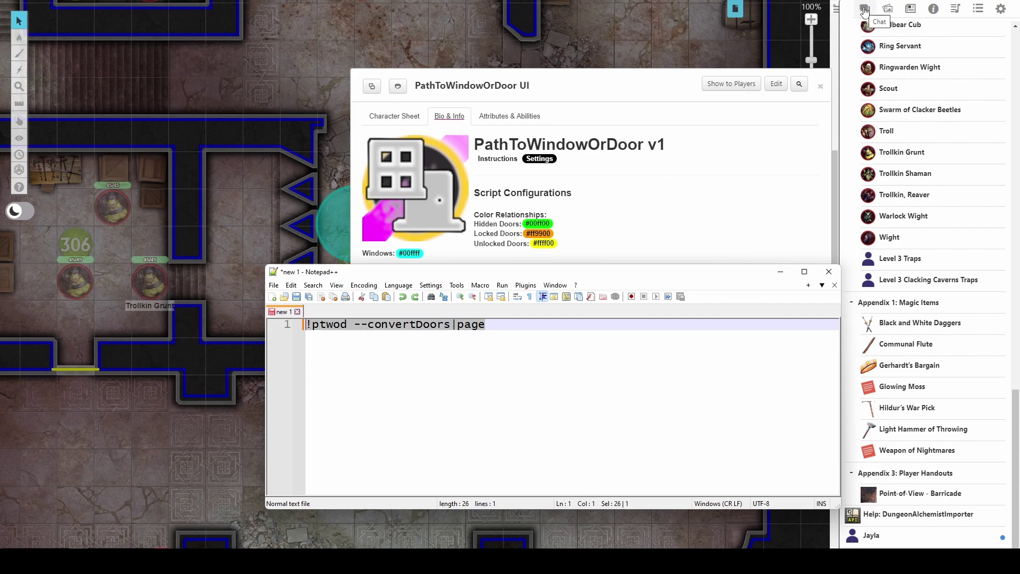
Run !ptwod --convertDoors|page in the game chat, with the PathToWindowOrDoor UI sheet collapsed
left_click(865, 8)
left_click(893, 533)
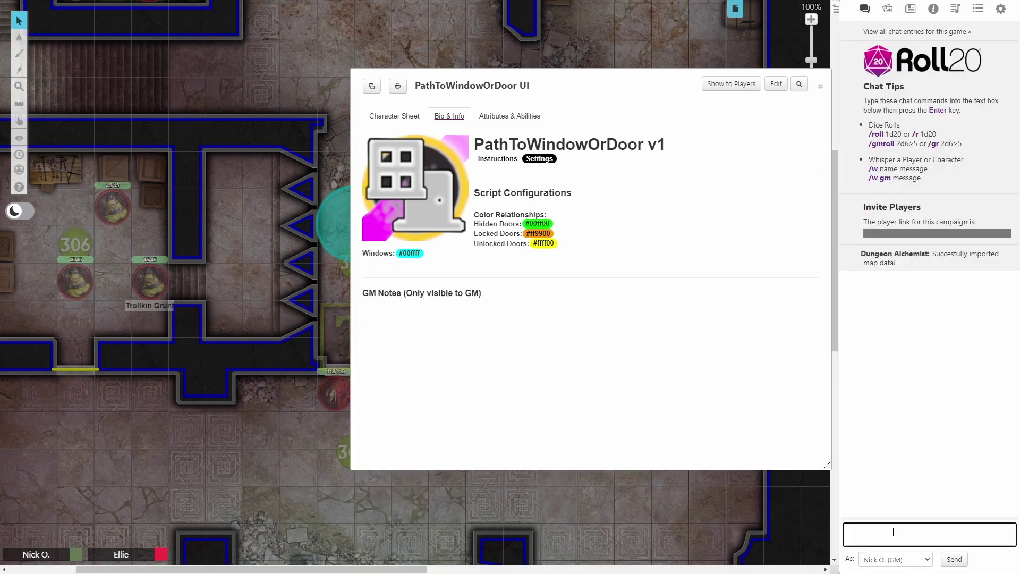
key("ctrl+v")
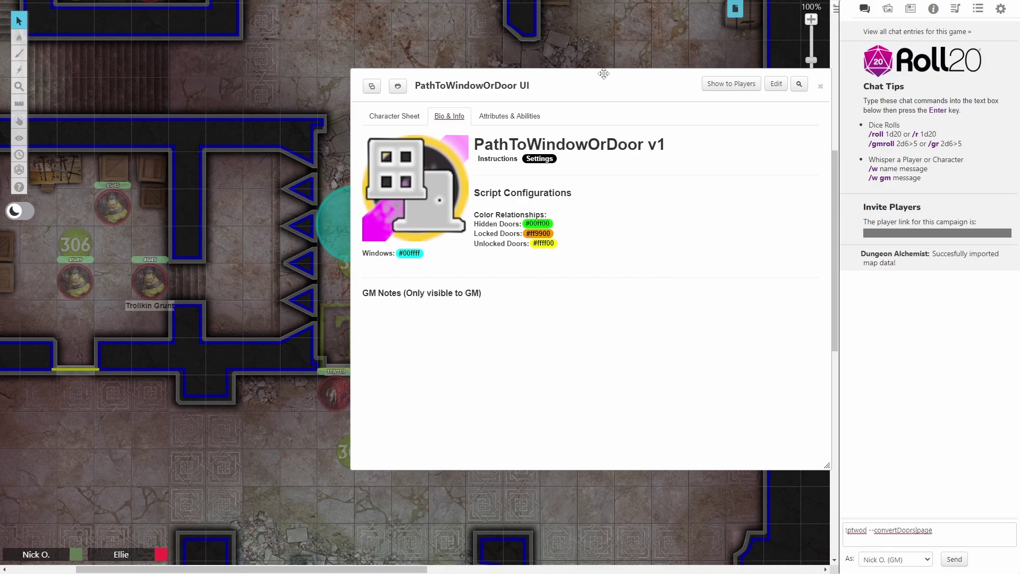
double_click(605, 77)
left_click(950, 530)
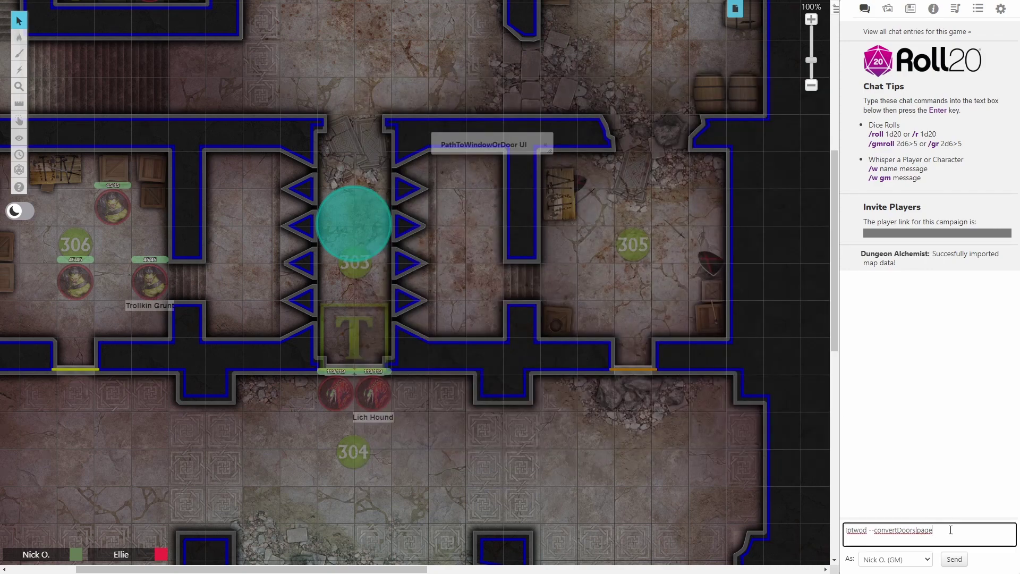
key("Return")
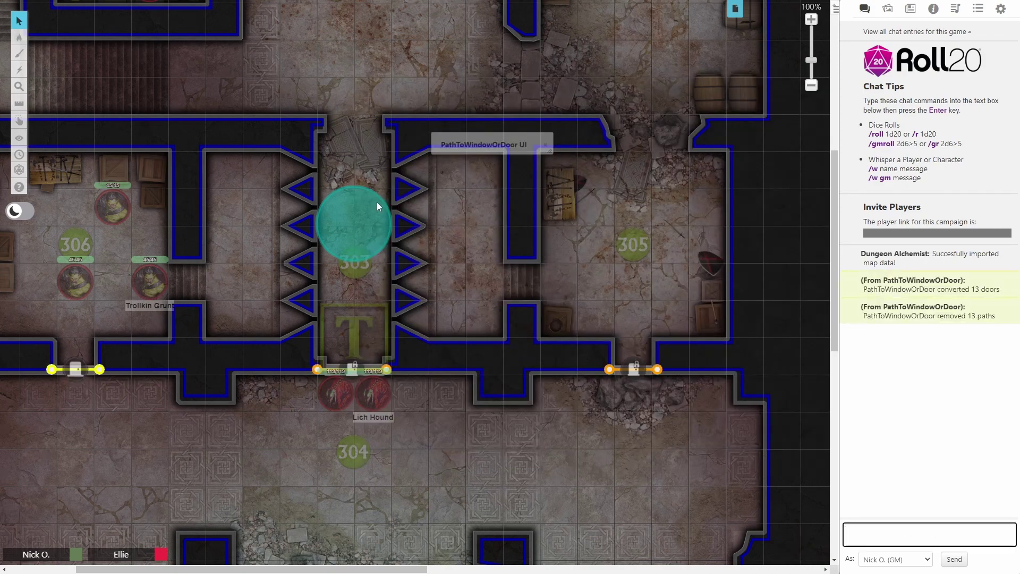
Review the converted doors on the map, select the yellow door below room 306, and enable Restrict Movement for the page
scroll(520, 212, "up", 8)
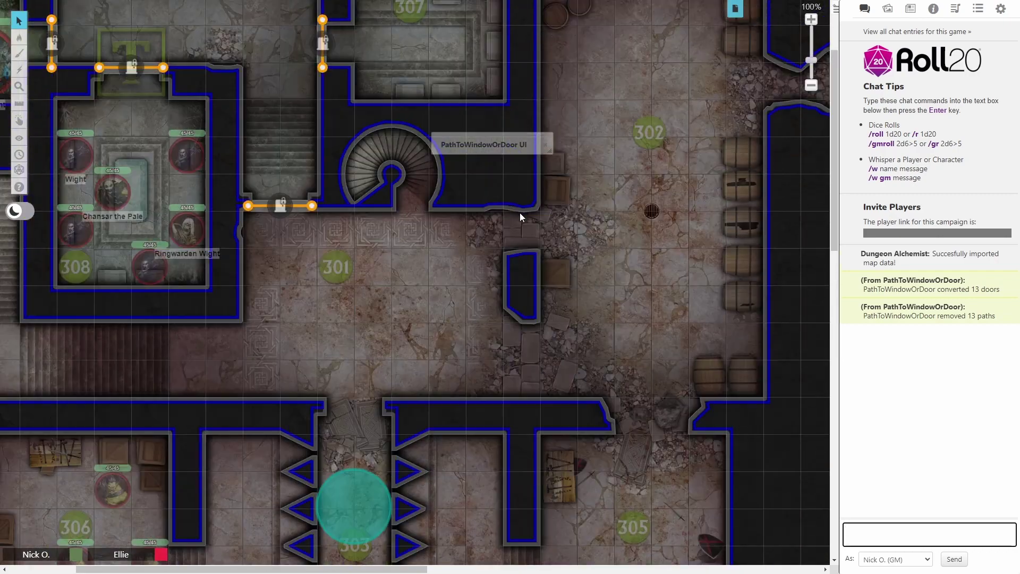
scroll(519, 213, "down", 6)
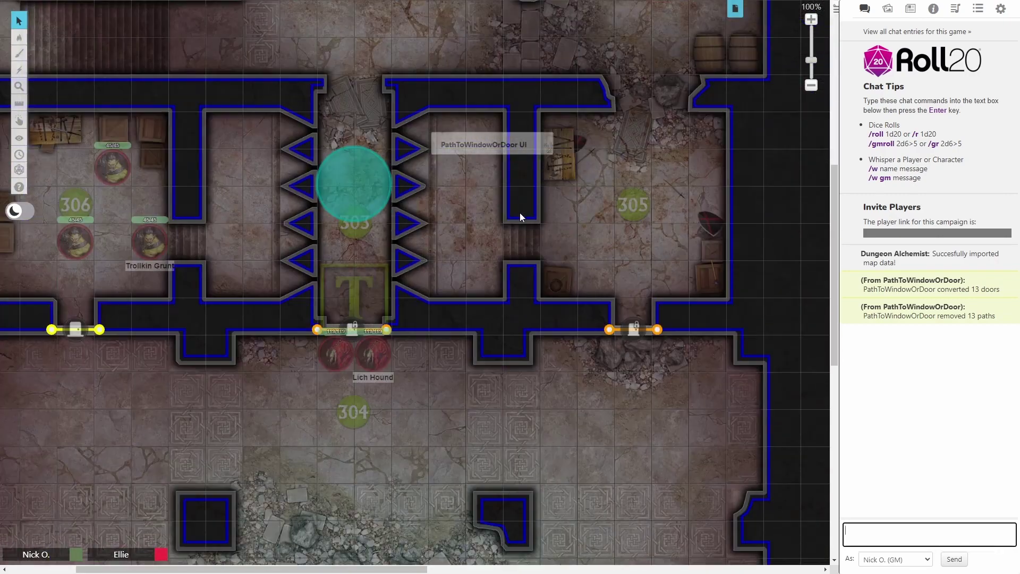
left_click(77, 340)
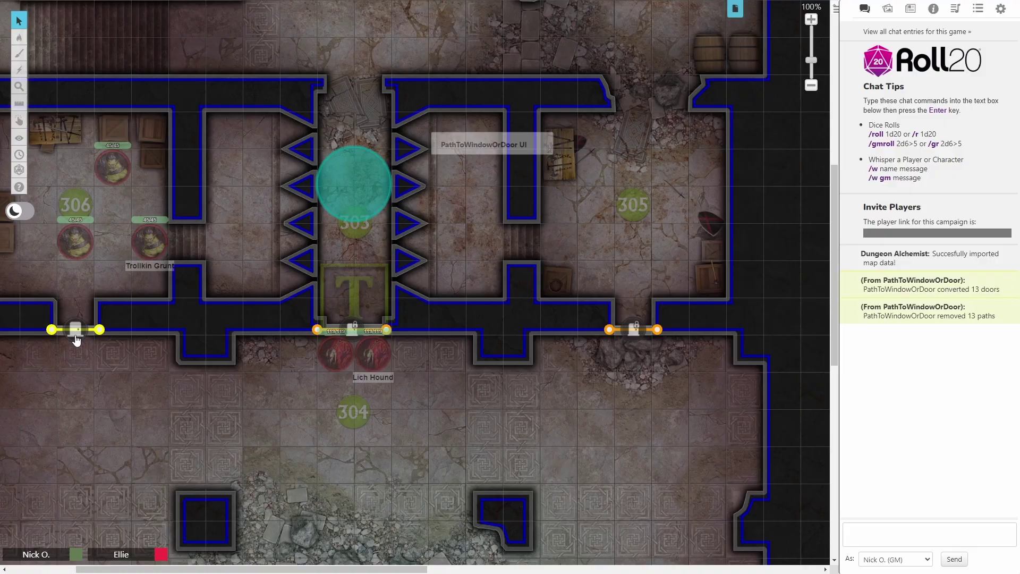
left_click(76, 339)
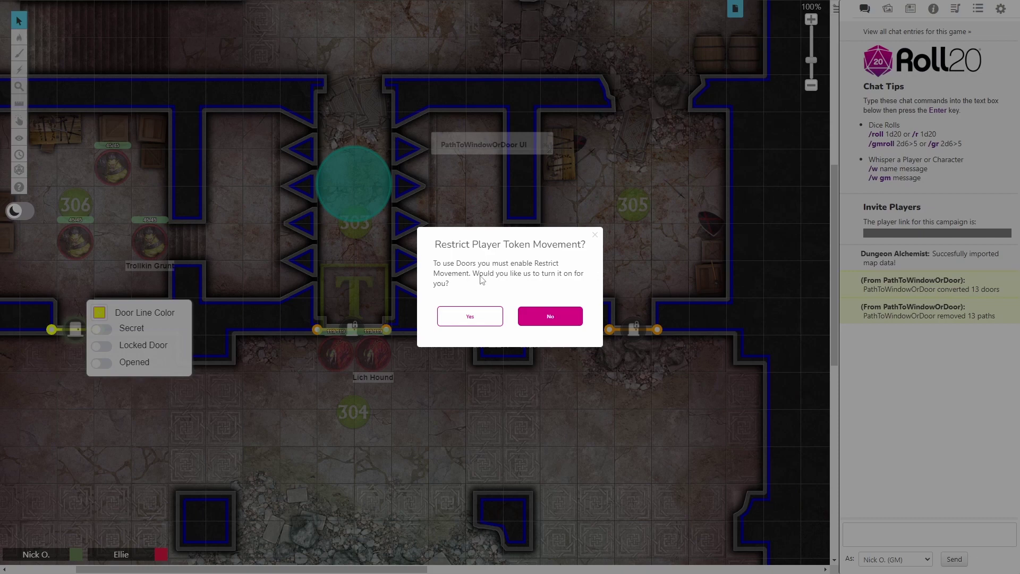
left_click(464, 321)
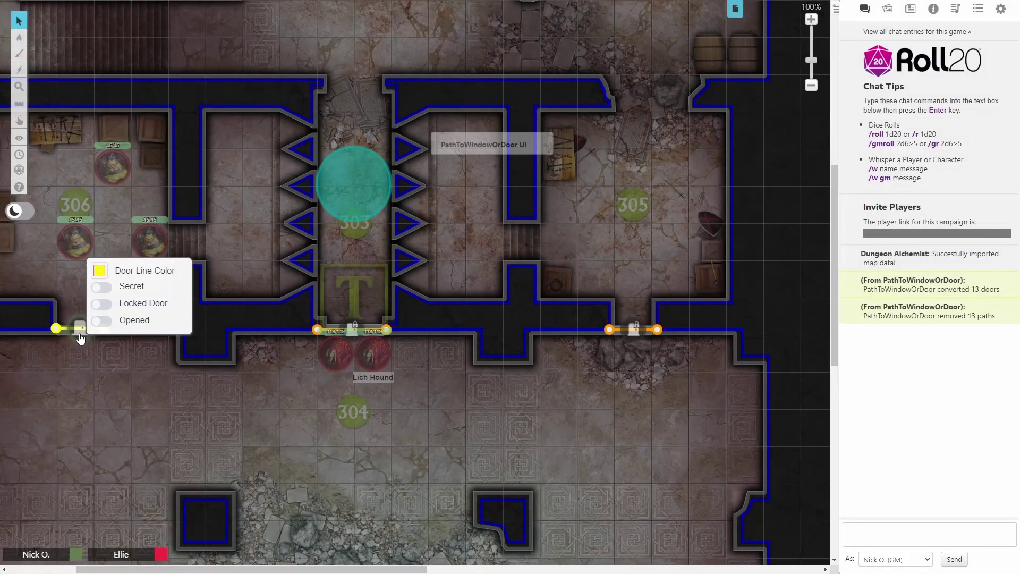
left_click(113, 379)
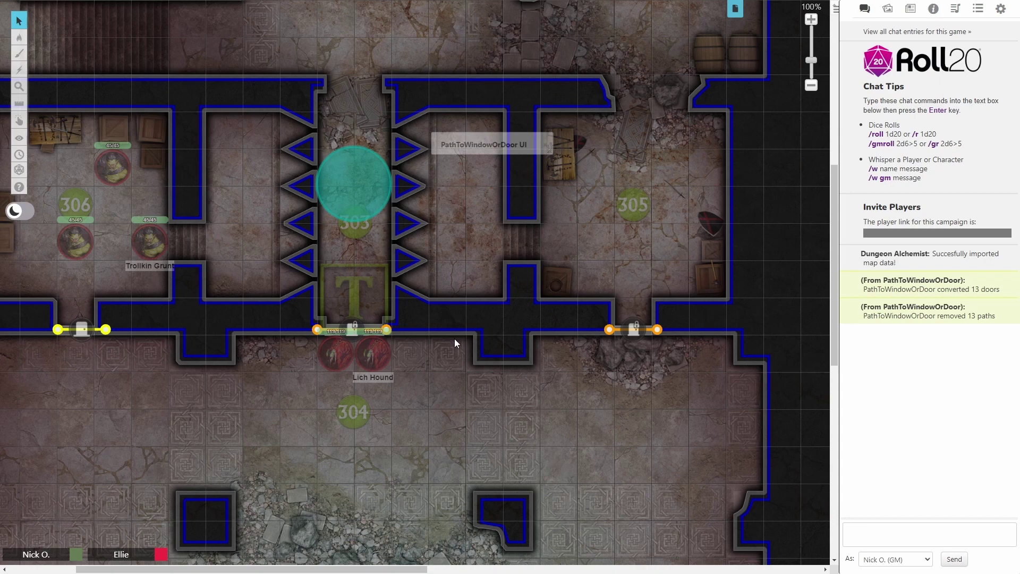
Switch to Notepad++, write the command !ptwod --convertWindows|page on line 3, and delete its |page option
key("alt+Tab")
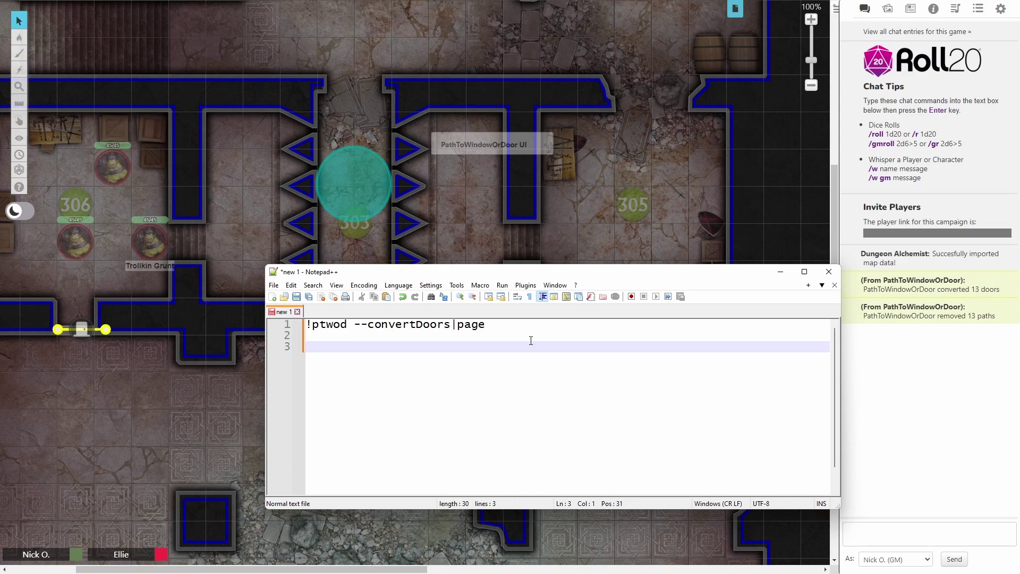
type("!ptwod --convertWindows|page")
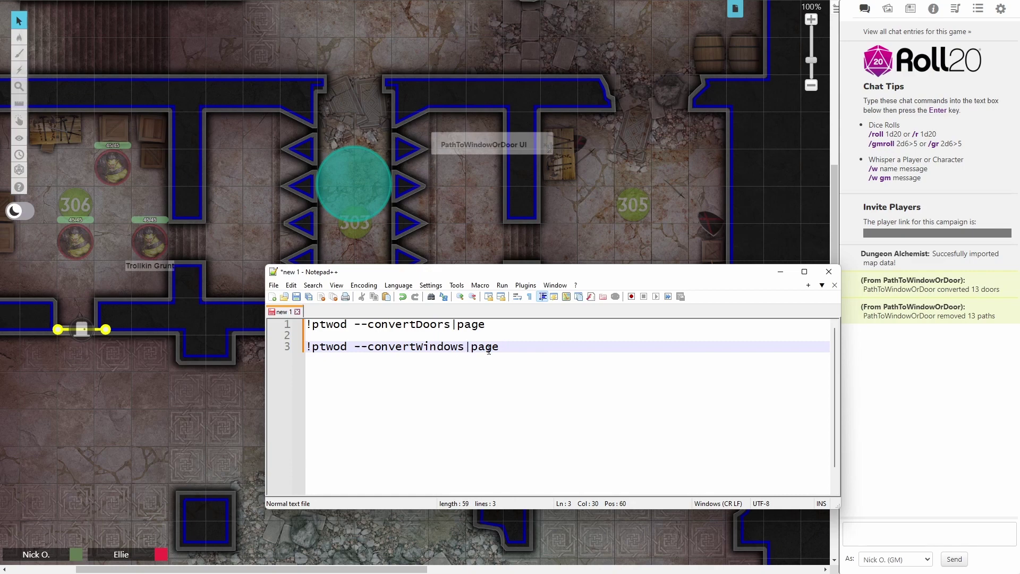
left_click_drag(506, 347, 466, 347)
key("Delete")
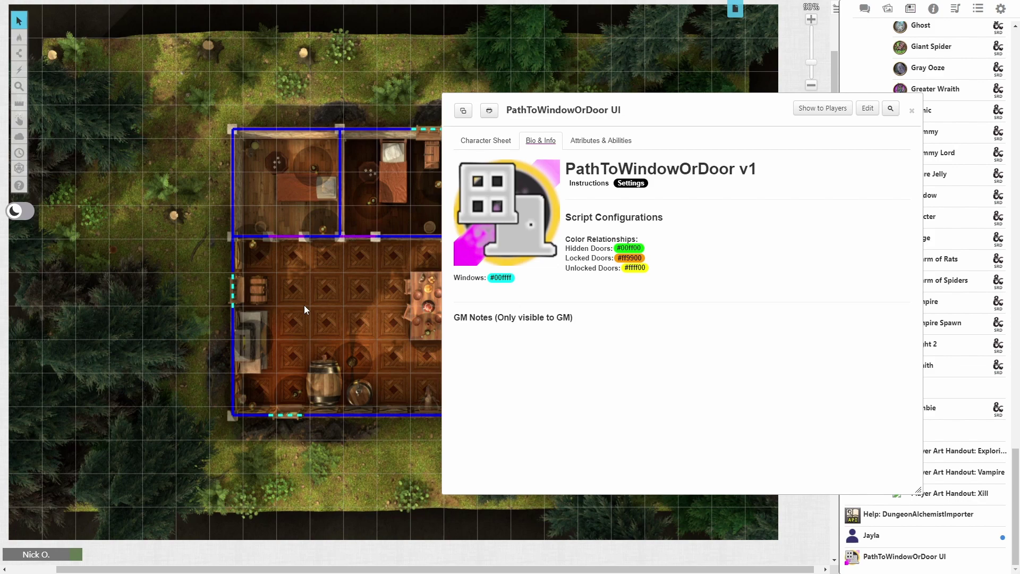
Select the purple door path between the cabin's upper-left room and the main hall, and open its line color to check the RGB value
left_click(283, 237)
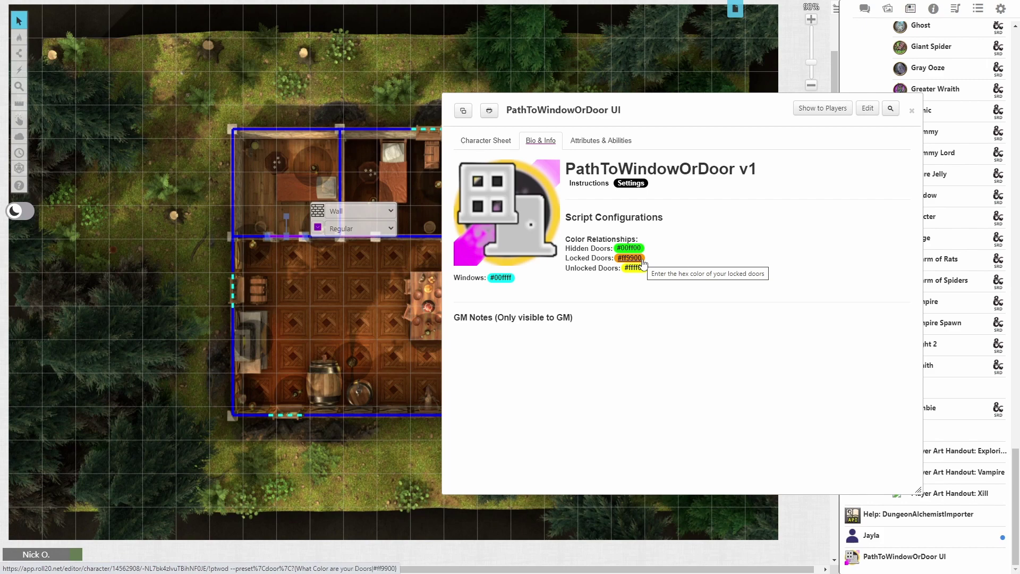
scroll(319, 276, "down", 1)
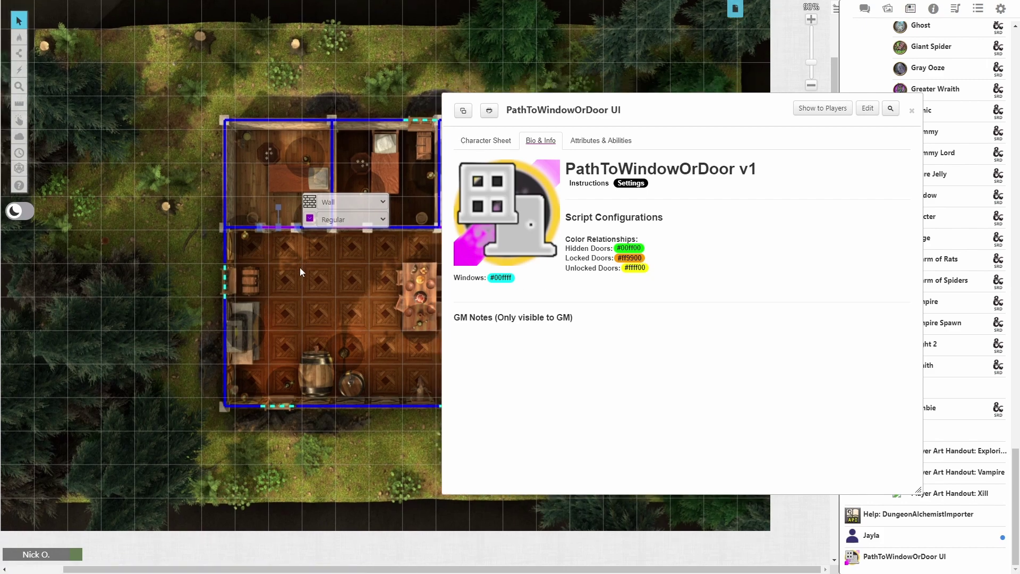
scroll(255, 293, "up", 3)
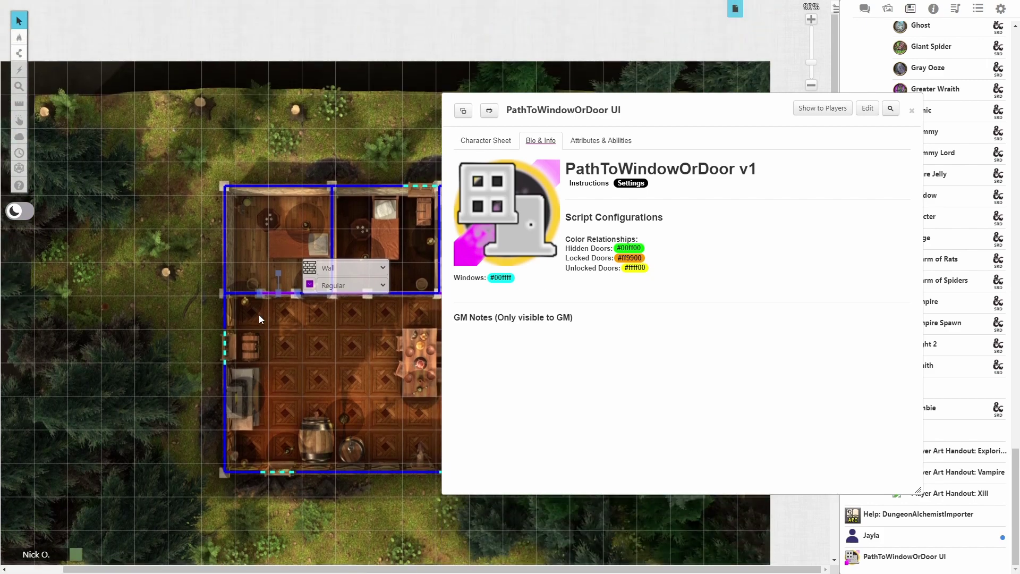
left_click(409, 311)
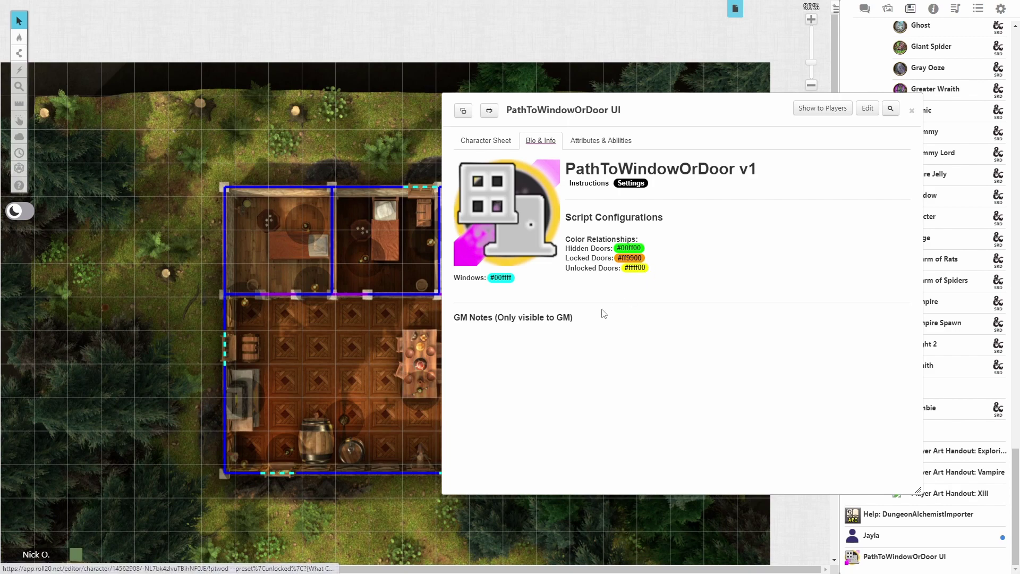
left_click(285, 296)
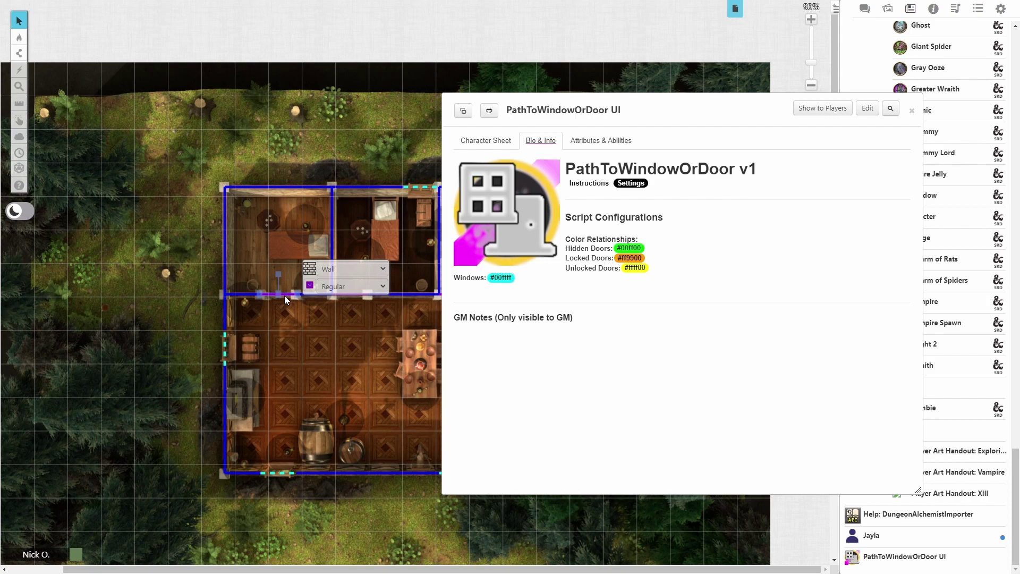
left_click(310, 287)
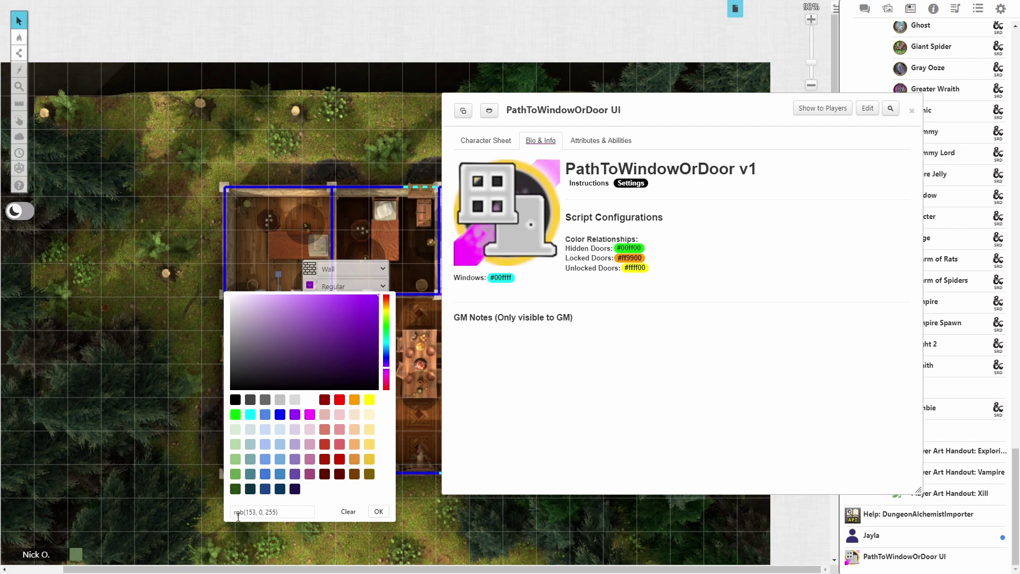
left_click(304, 512)
Switch to the RGB to HEX Color Converter page, convert red 153, green 0, blue 255 to hex, and copy the resulting code
key("ctrl+Tab")
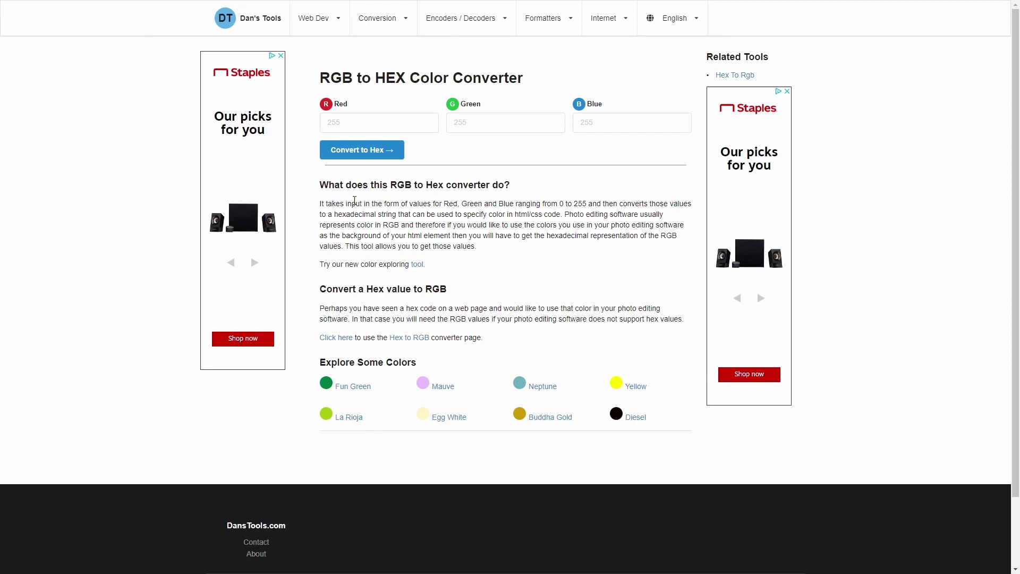
left_click(353, 120)
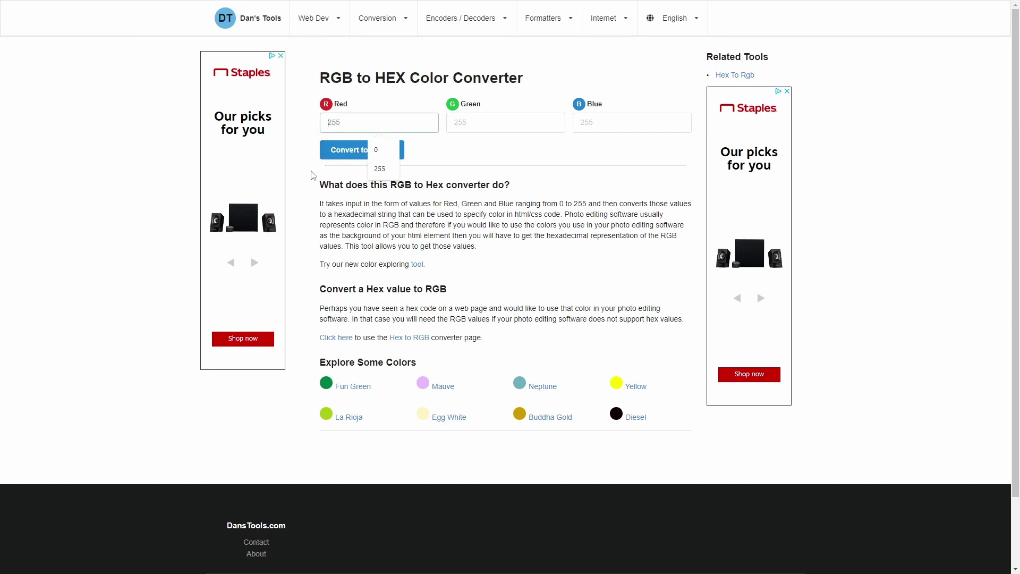
type("153")
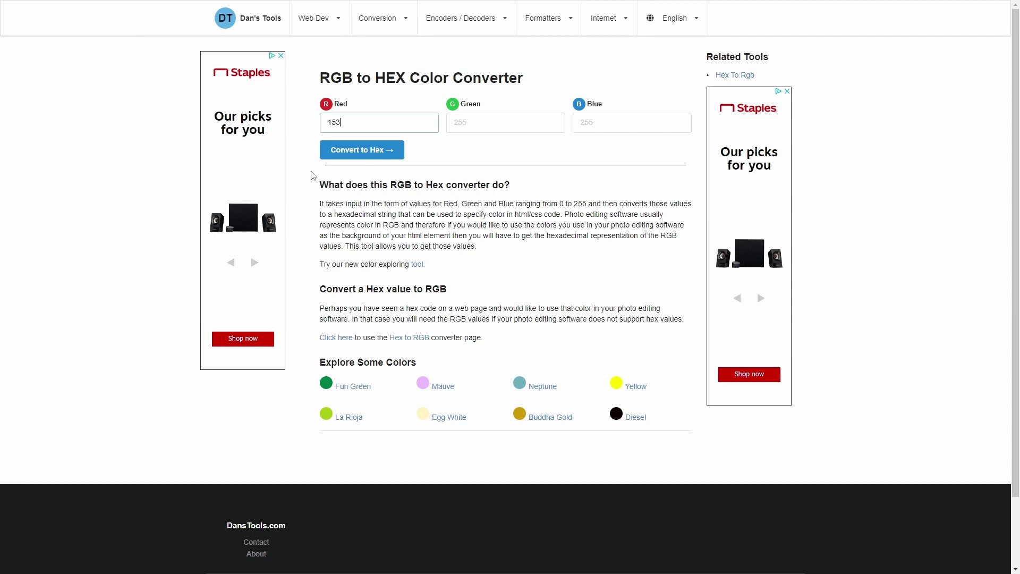
left_click(495, 128)
type("0")
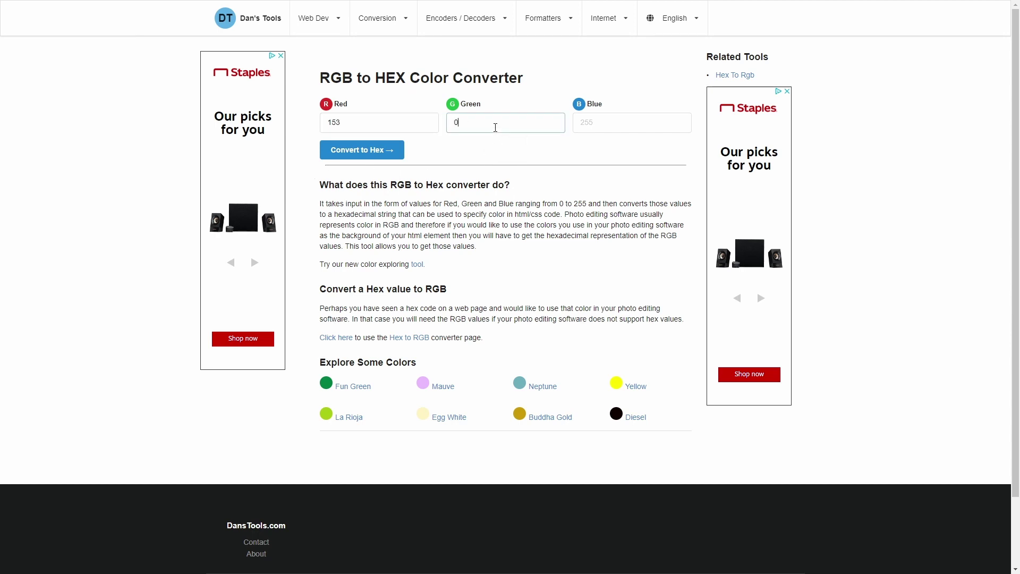
left_click(594, 130)
type("255")
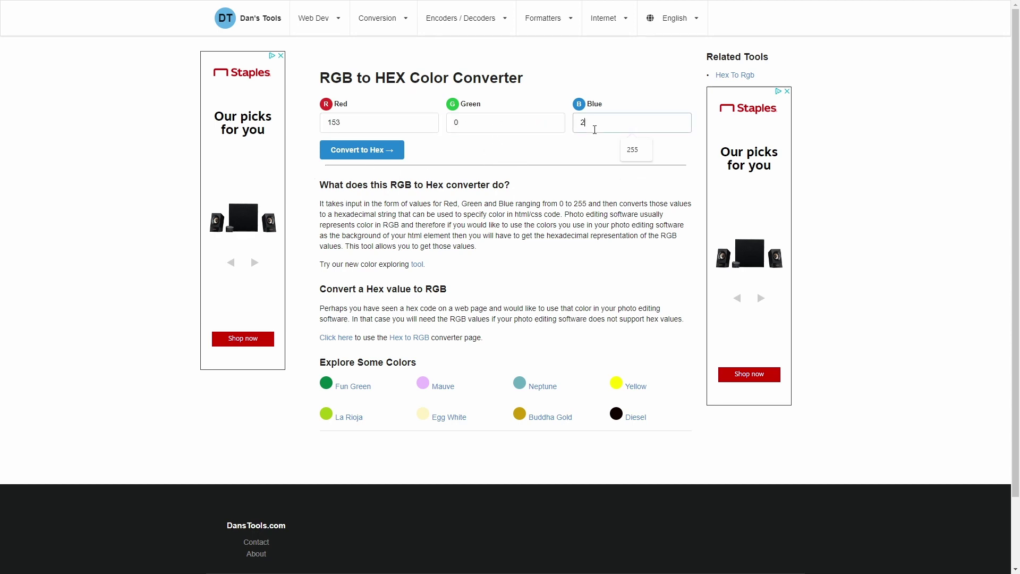
left_click(395, 151)
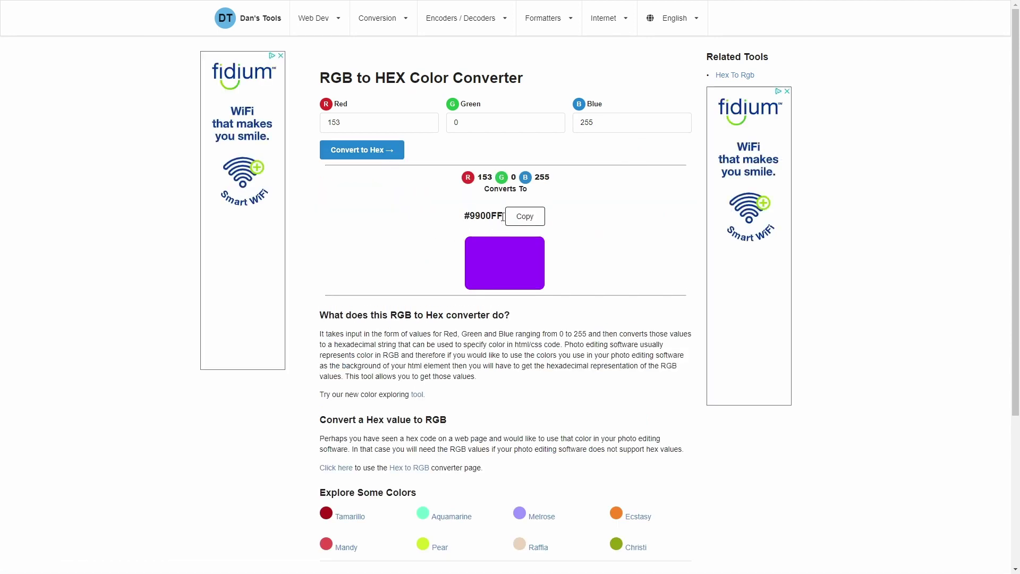
left_click(523, 218)
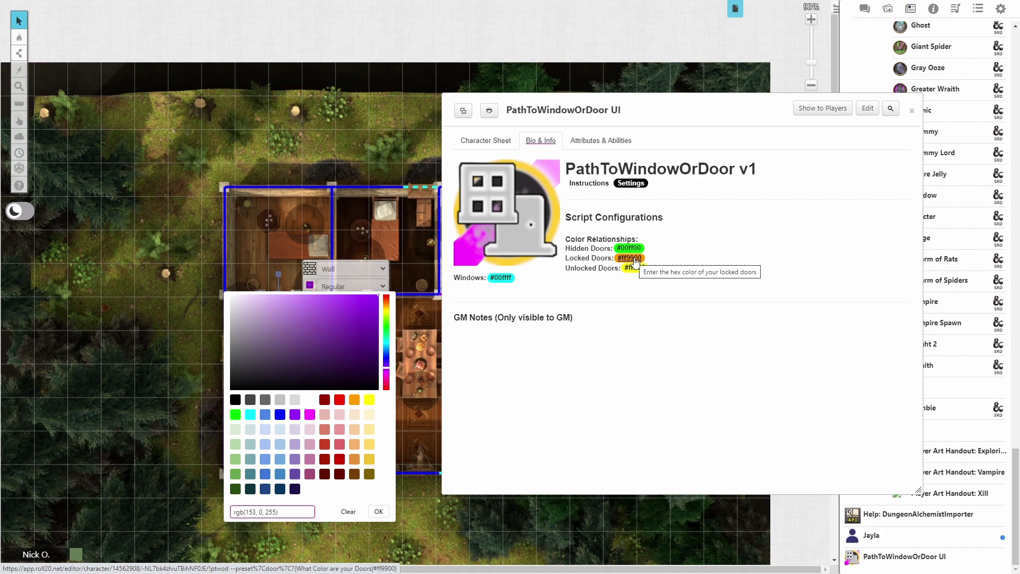
Set the Locked Doors color to #9900ff in the PathToWindowOrDoor settings
left_click(634, 260)
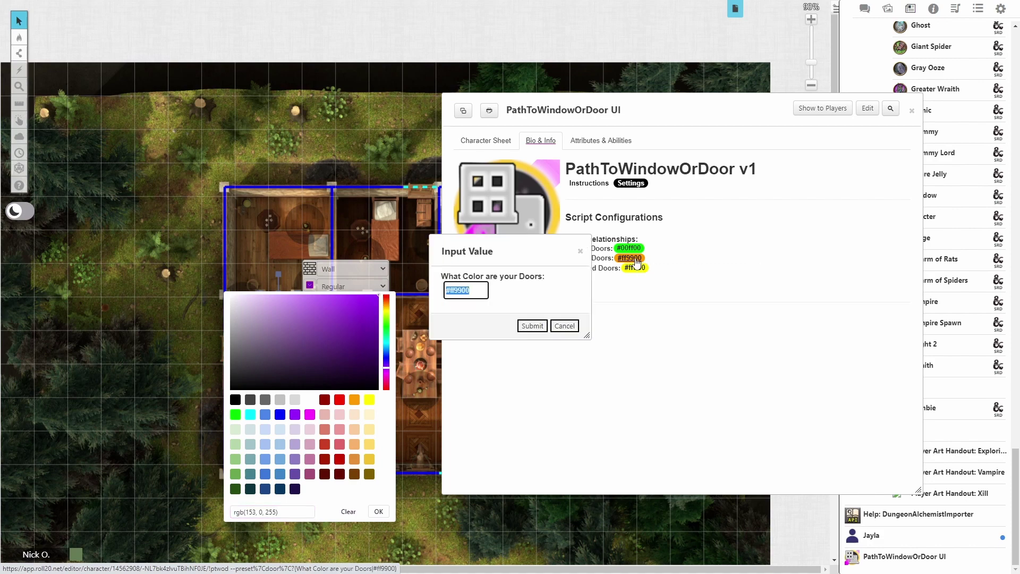
left_click(470, 298)
key("ctrl+a")
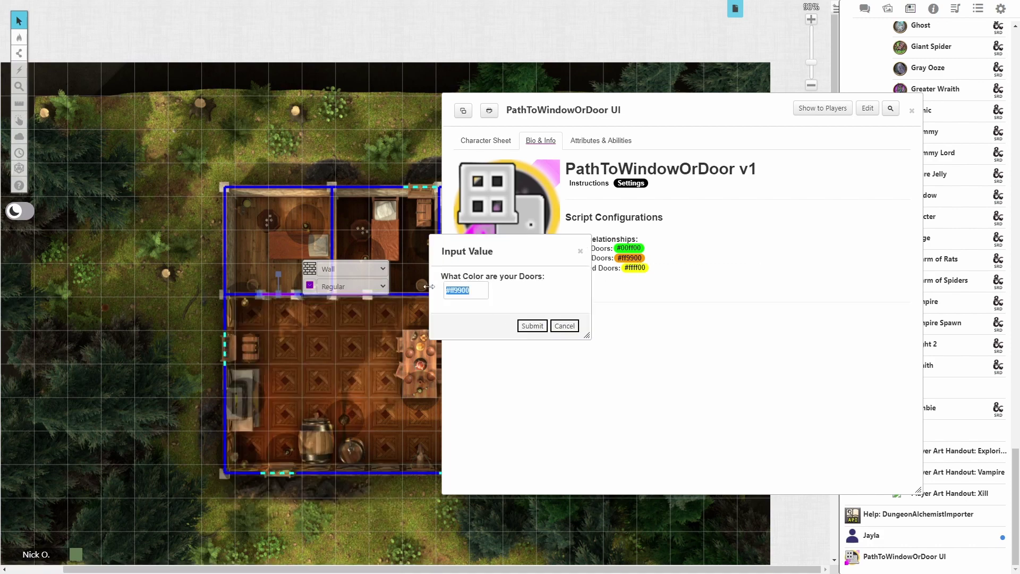
key("ctrl+v")
key("BackSpace")
key("BackSpace")
left_click(531, 325)
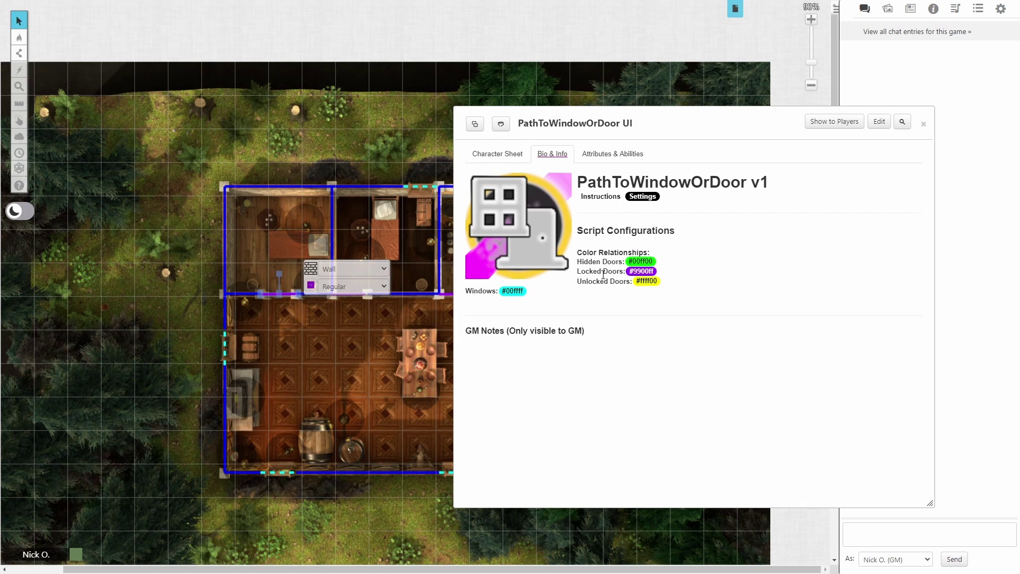
Run the door conversion command in the game chat for the cabin map, clear the path selection, and collapse the PathToWindowOrDoor UI sheet
left_click(880, 531)
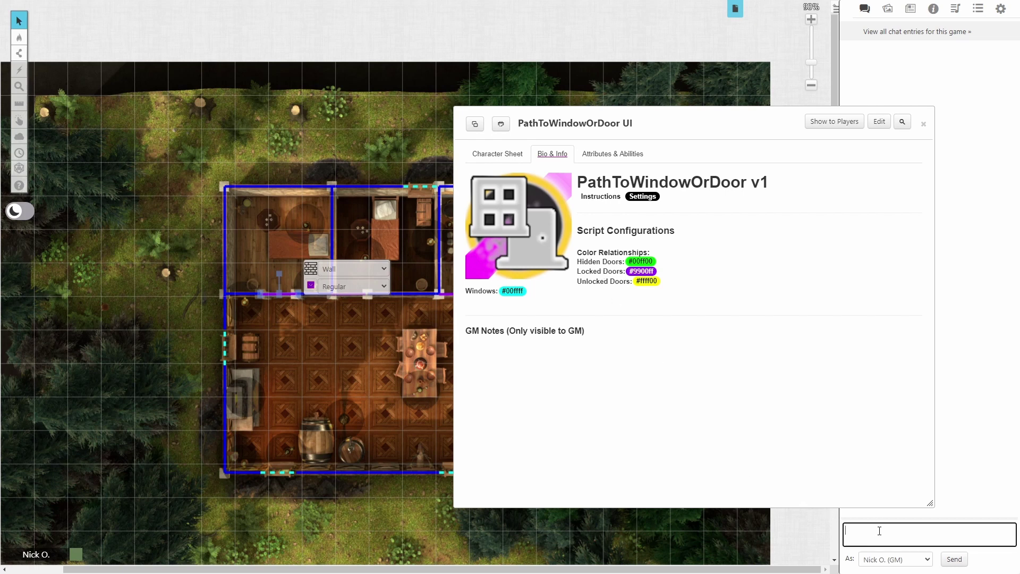
key("ctrl+v")
key("Return")
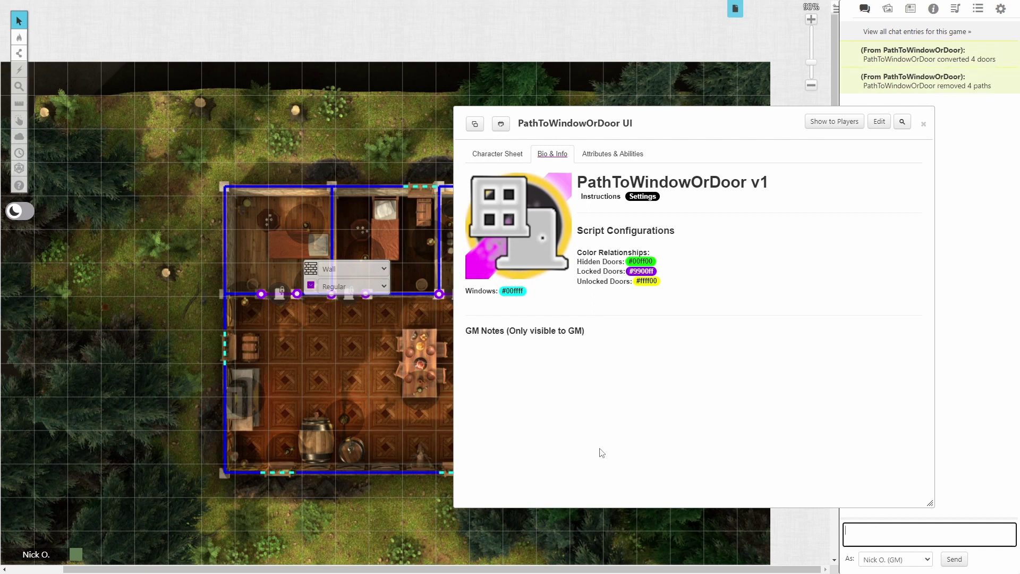
left_click(325, 344)
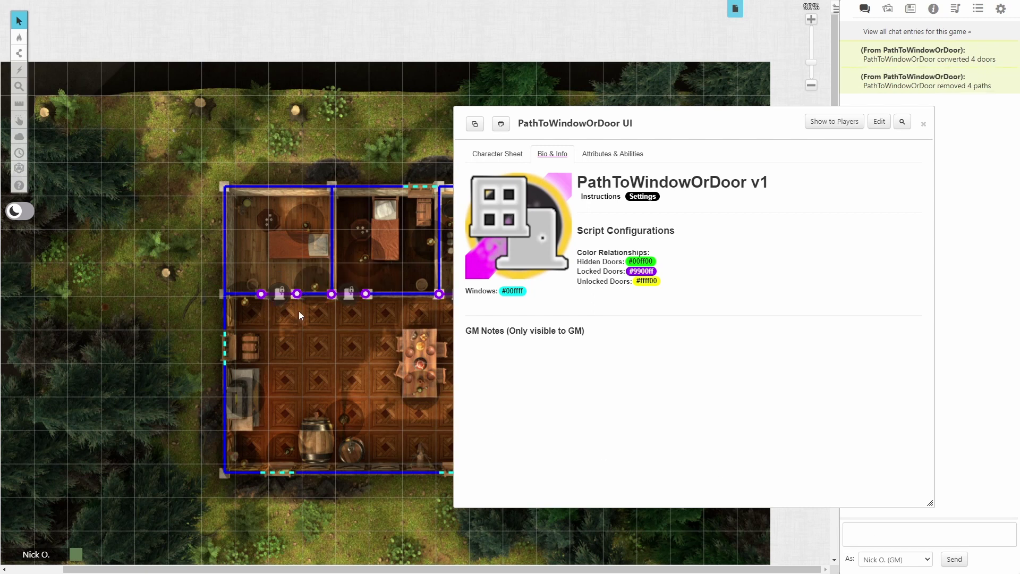
scroll(299, 324, "down", 1)
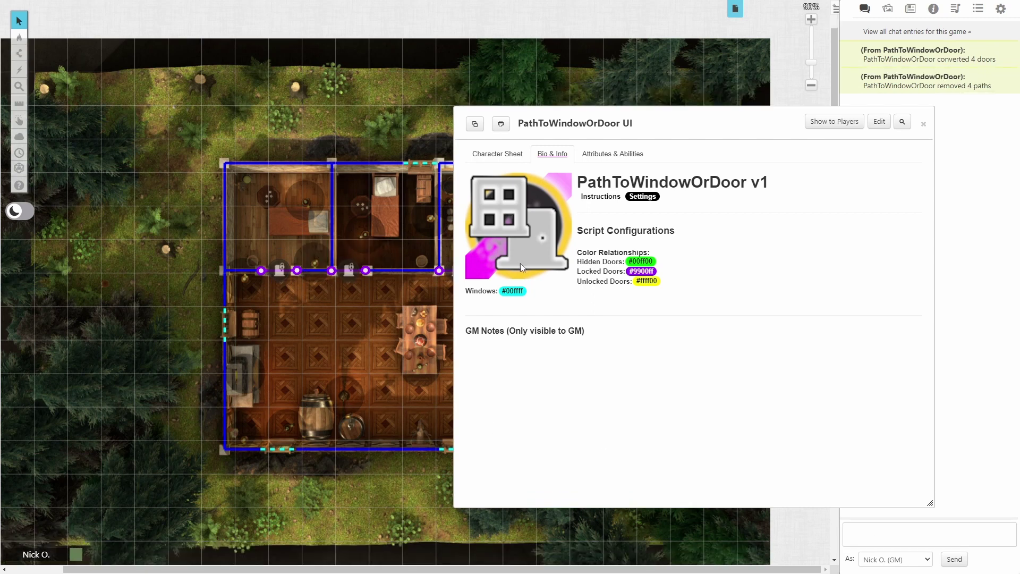
double_click(614, 131)
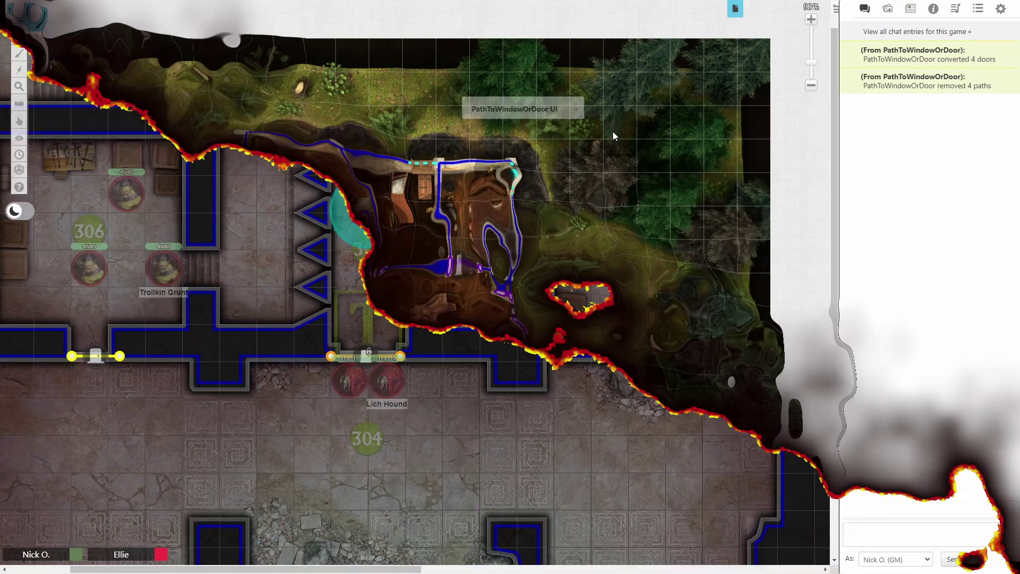